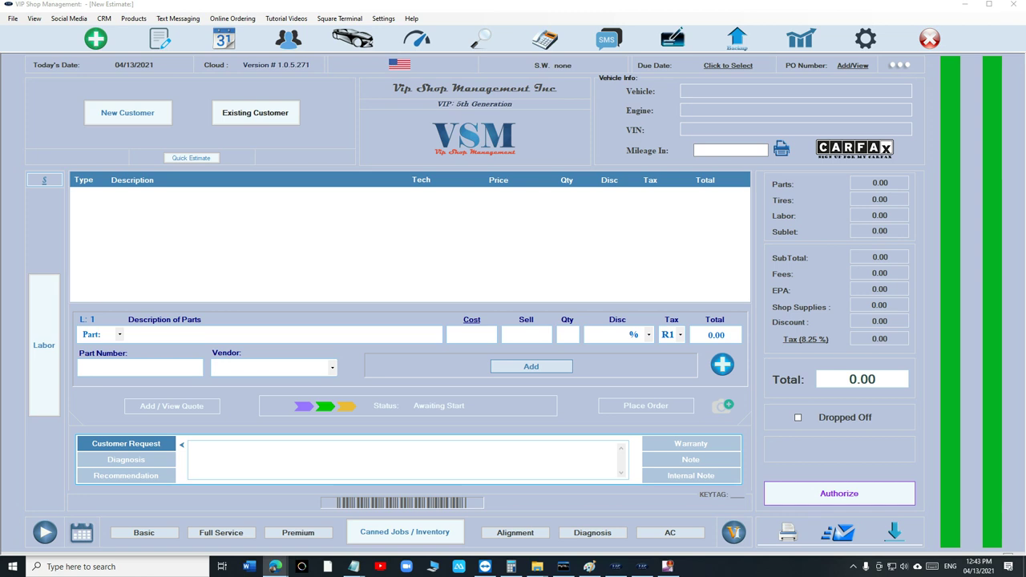
Start a new estimate for existing customer 'mark is' on their 2010 Chevrolet Malibu 2LT.
left_click(160, 38)
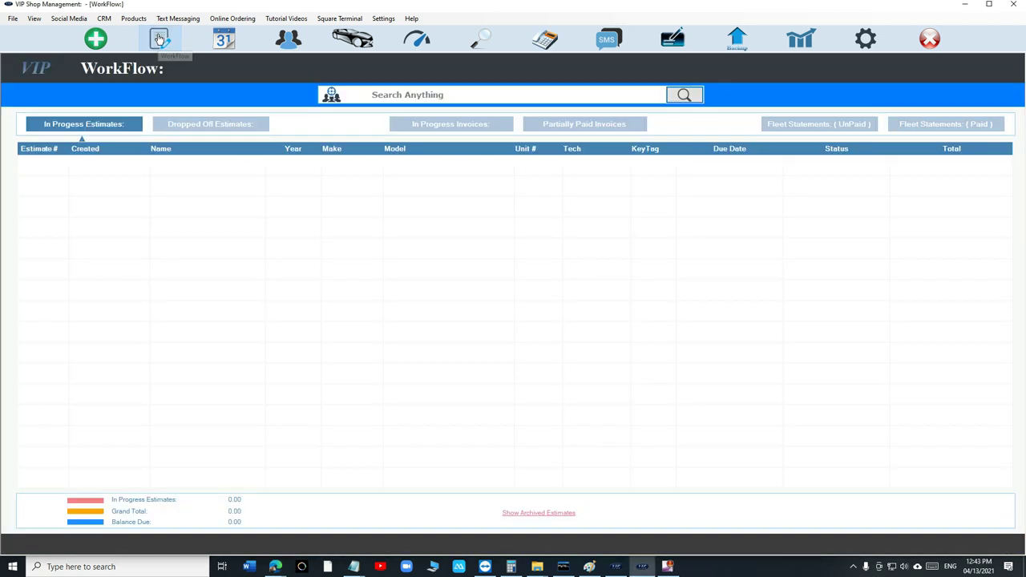
double_click(185, 167)
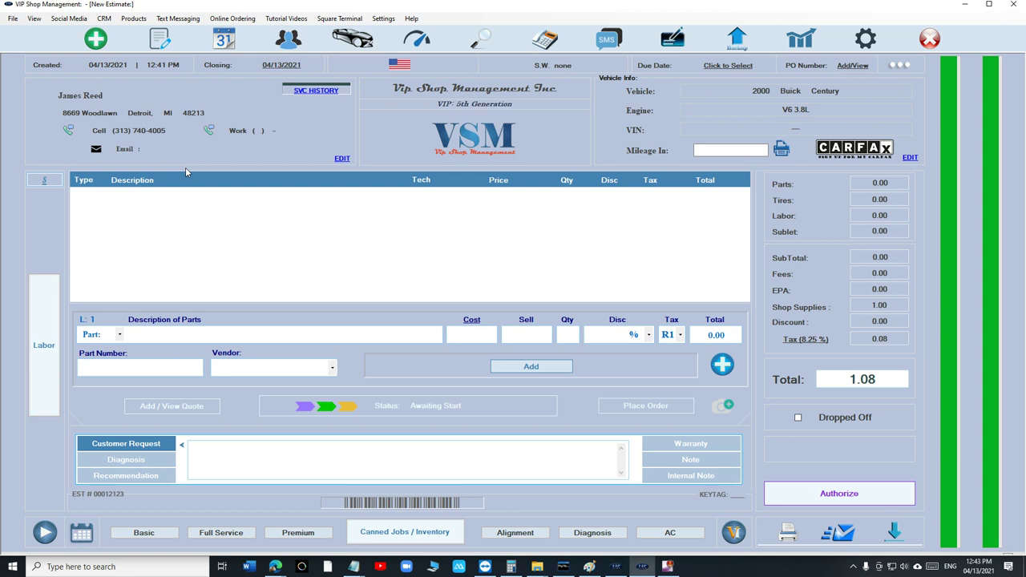
left_click(103, 44)
left_click(256, 112)
type("mark")
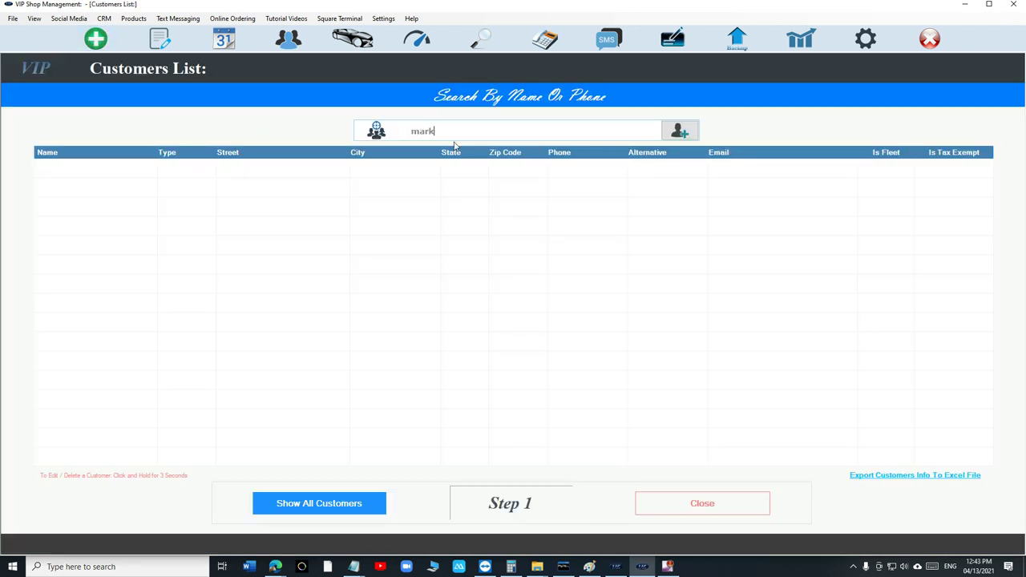
type(" is")
key("Down")
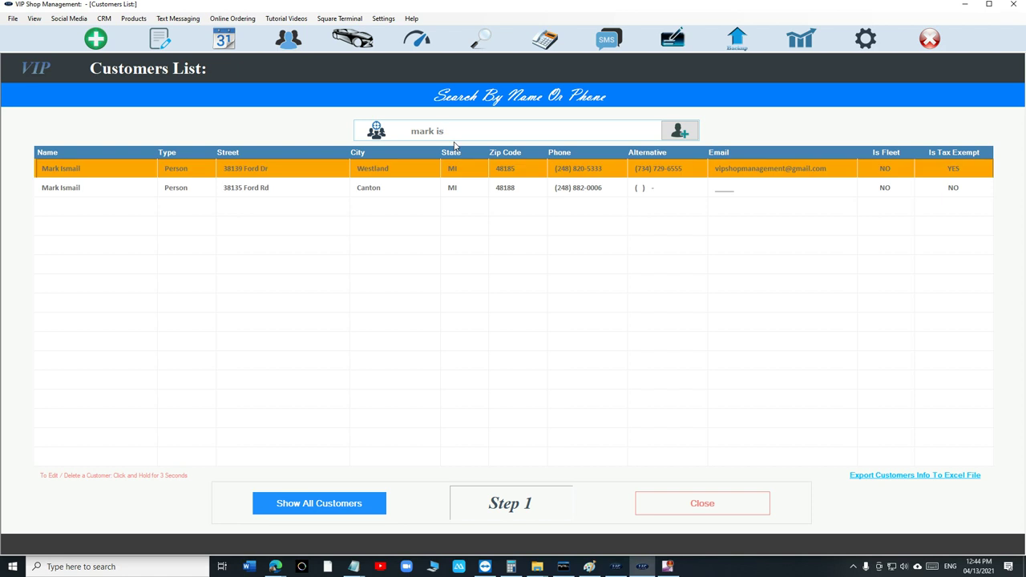
key("Return")
key("Down")
key("Down")
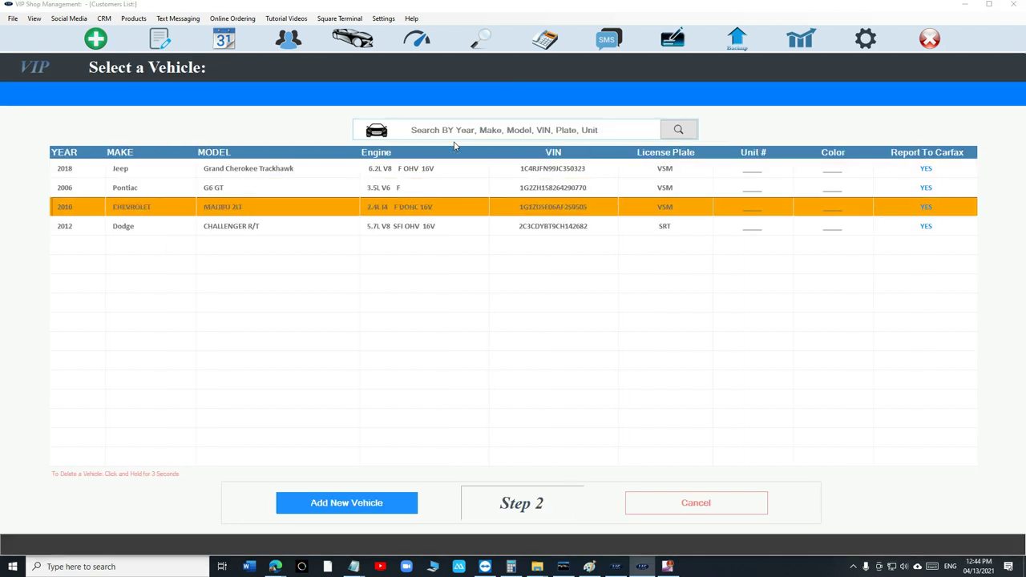
key("Return")
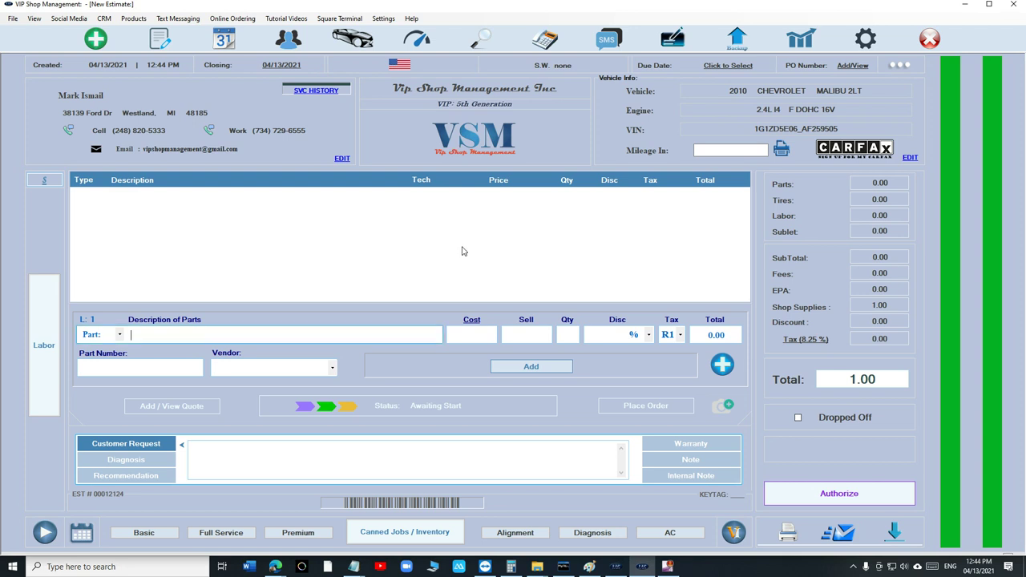
left_click(722, 373)
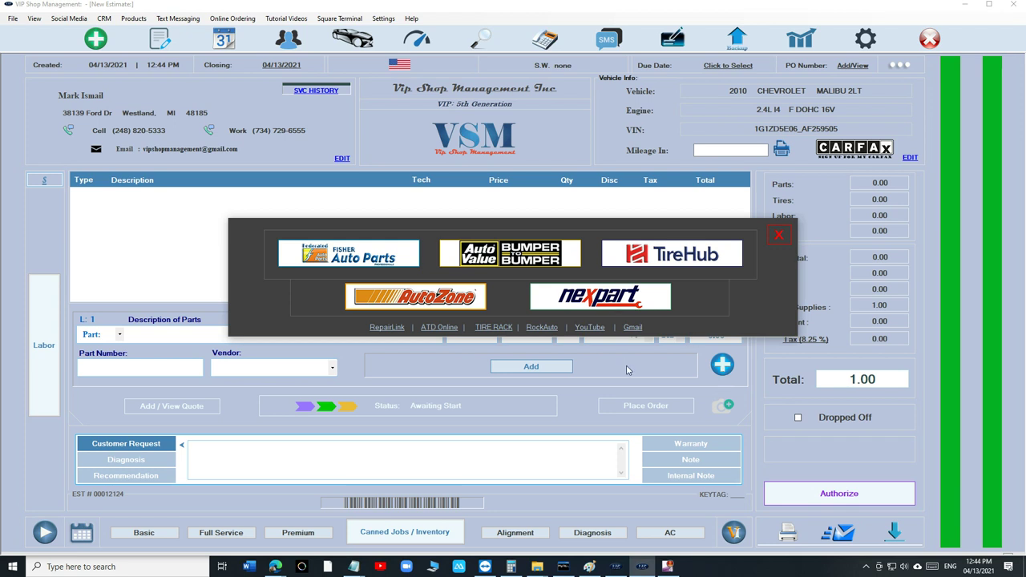
Open the Nexpart catalog through the Pep Boys vendor with the Malibu decoded.
left_click(779, 235)
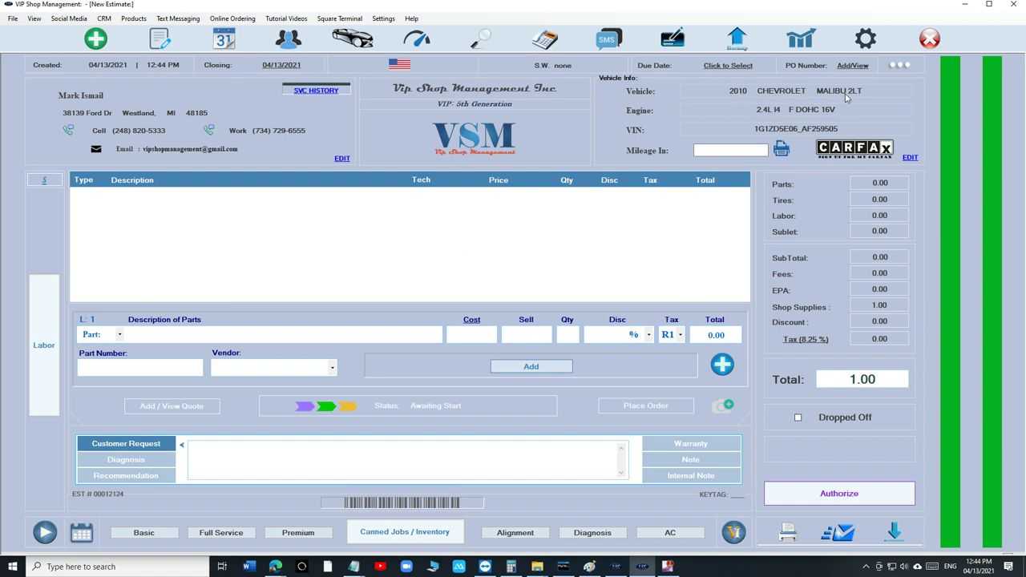
left_click(723, 367)
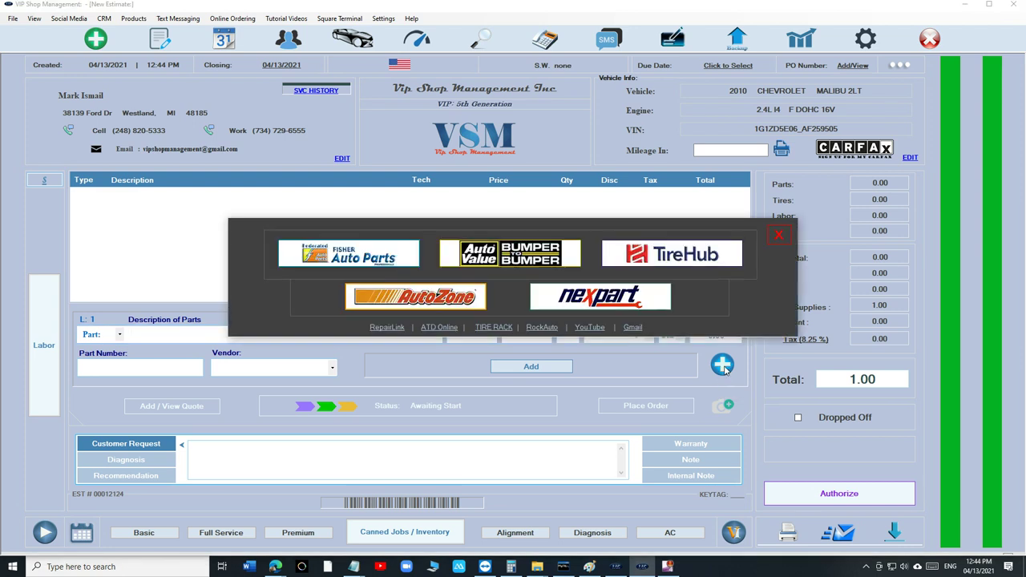
left_click(618, 305)
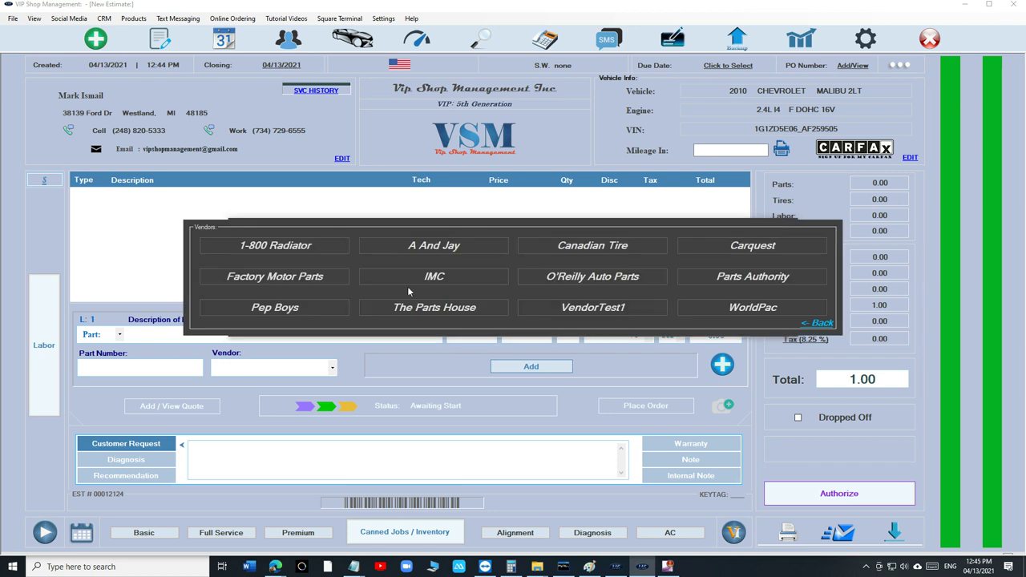
left_click(264, 313)
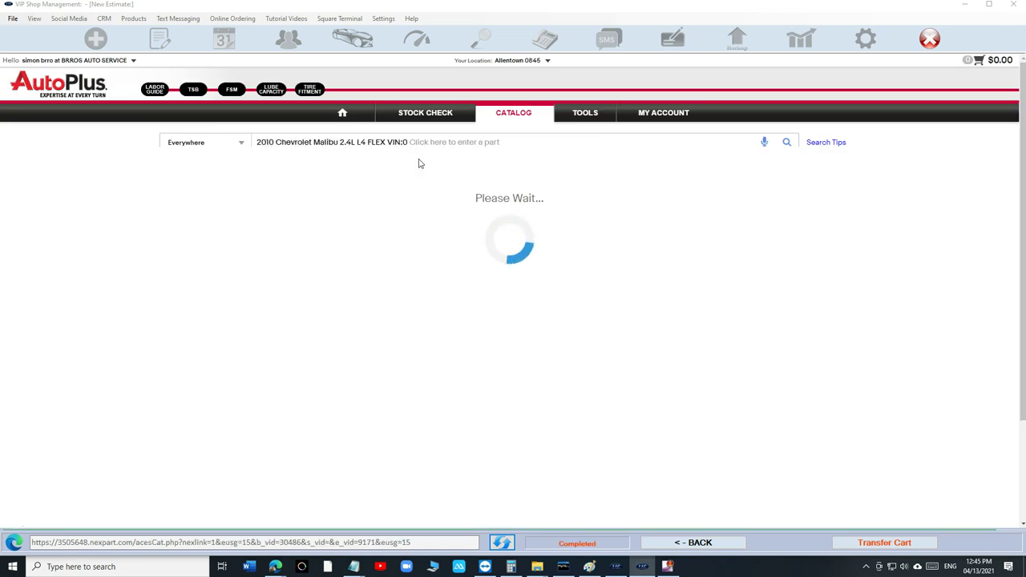
Search the AutoPlus catalog for 'A/C Compressor' parts fitting the 2010 Malibu 2.4L.
left_click(505, 141)
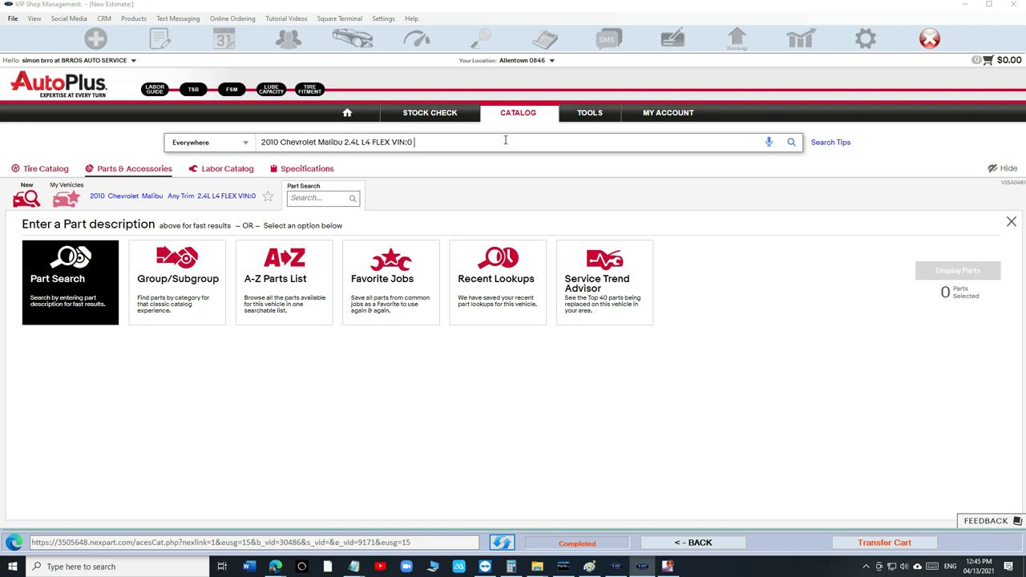
type("ac com")
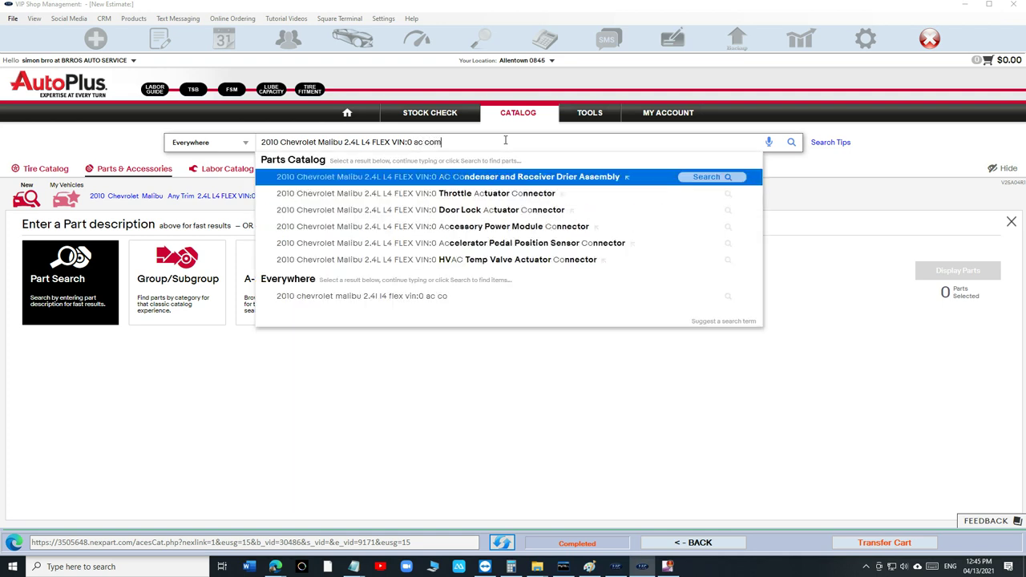
type("pres")
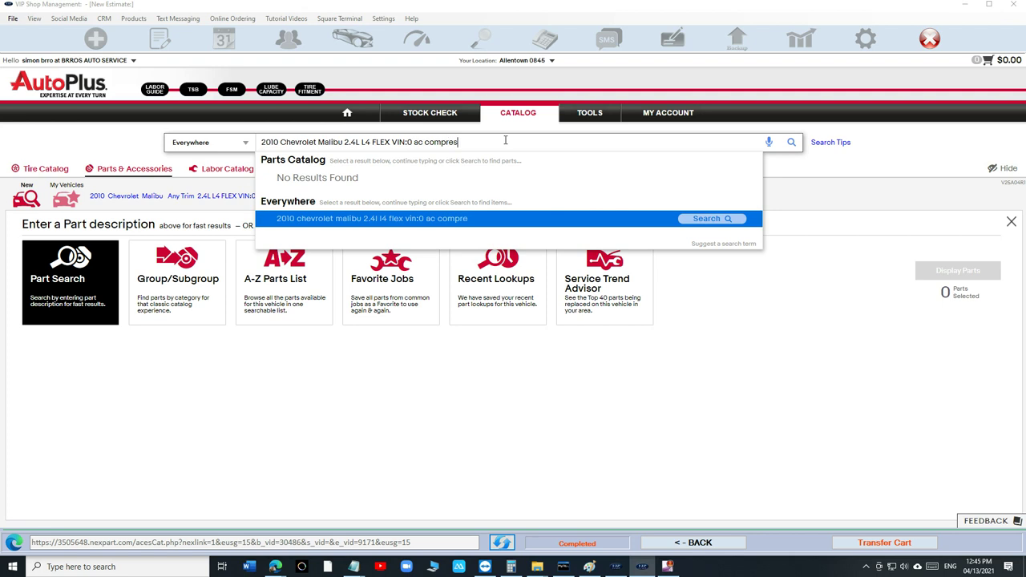
key("BackSpace")
key("BackSpace")
key("BackSpace")
key("BackSpace")
key("BackSpace")
key("BackSpace")
key("BackSpace")
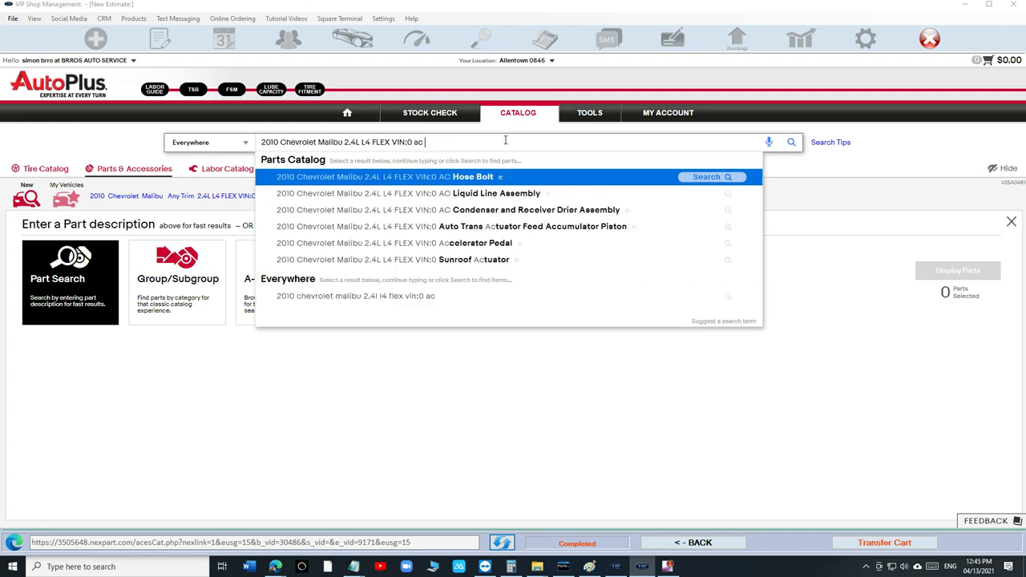
key("BackSpace")
key("BackSpace")
type("compre")
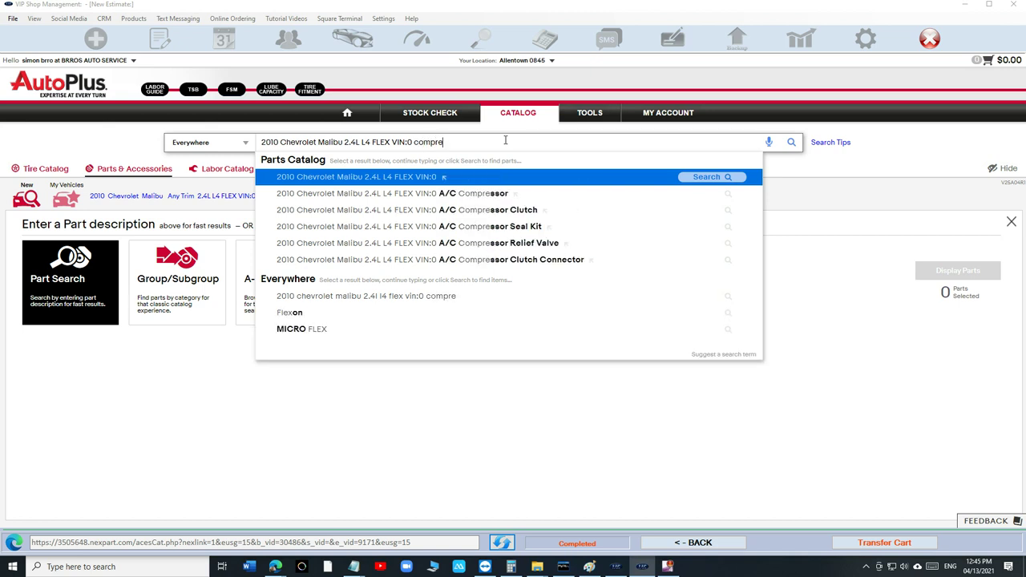
key("Down")
key("Return")
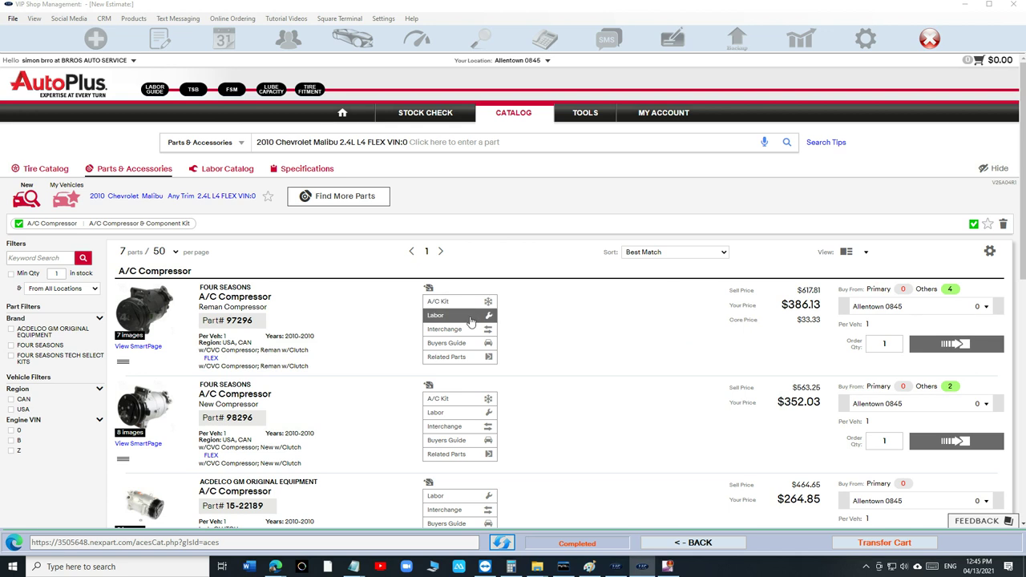
Add the ACDelco 15-22189 A/C compressor to the cart.
scroll(473, 320, "down", 3)
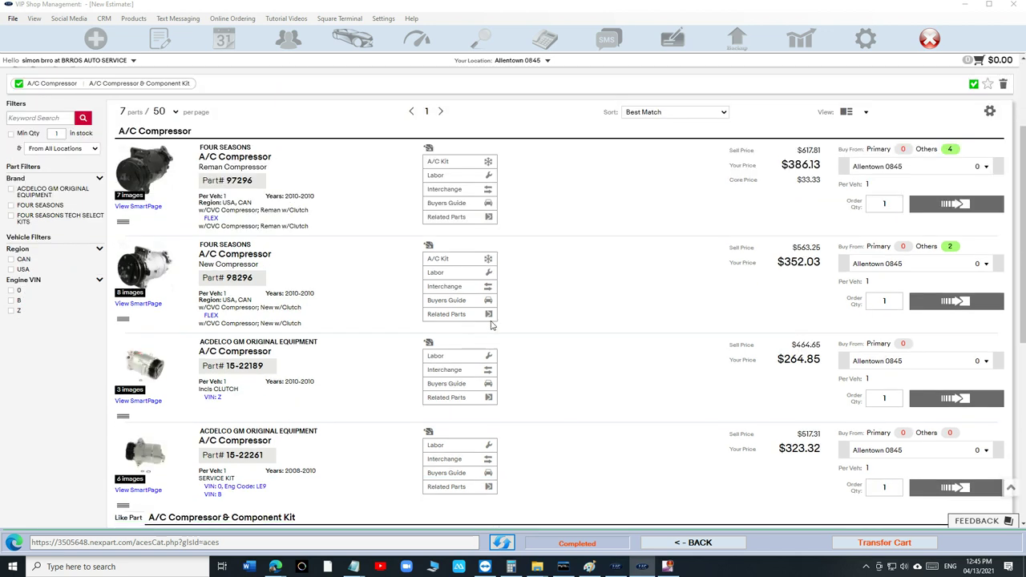
scroll(477, 321, "down", 3)
scroll(480, 322, "down", 4)
scroll(488, 322, "up", 12)
scroll(492, 322, "up", 1)
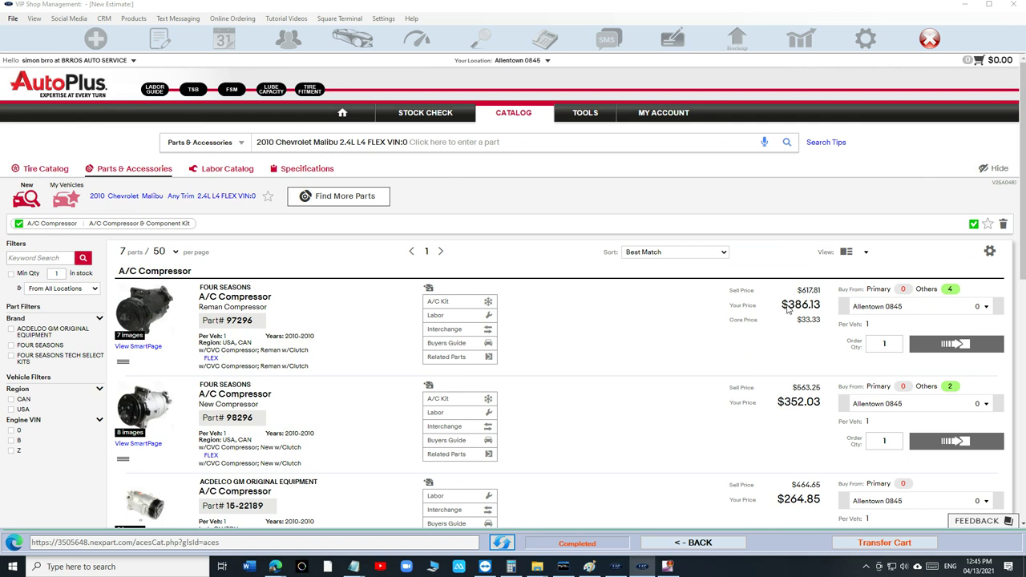
scroll(789, 314, "down", 1)
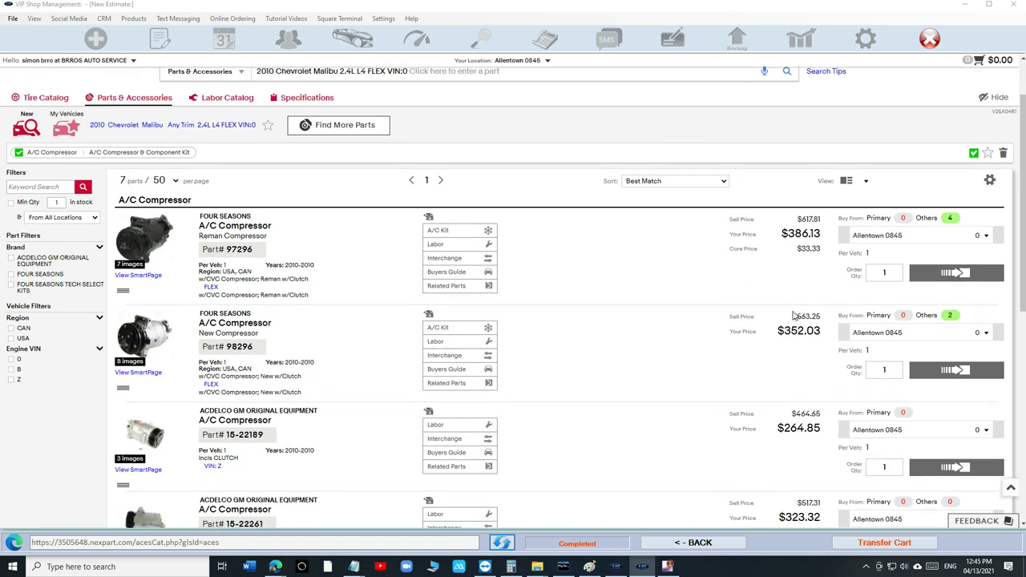
scroll(793, 328, "down", 1)
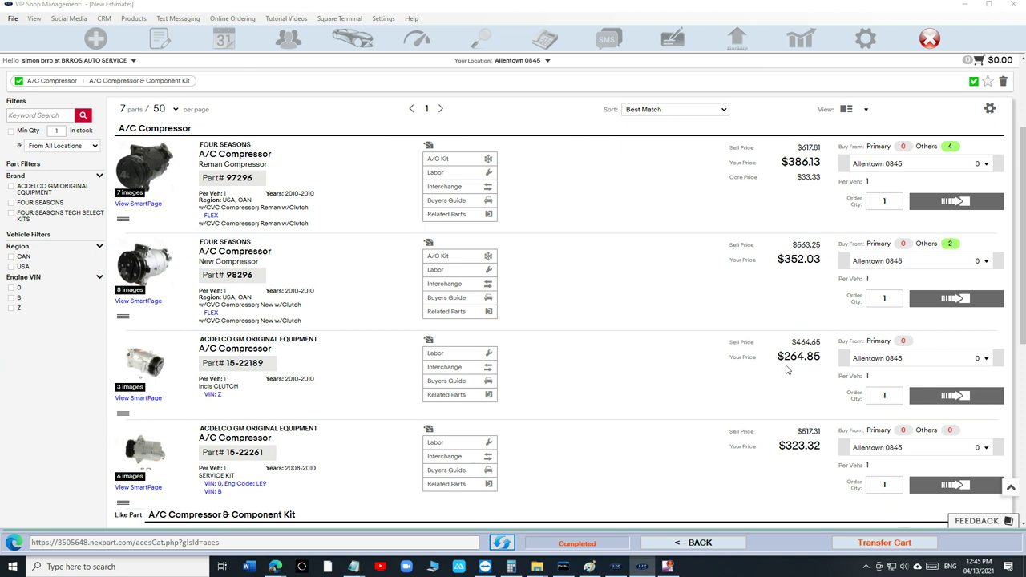
left_click(925, 399)
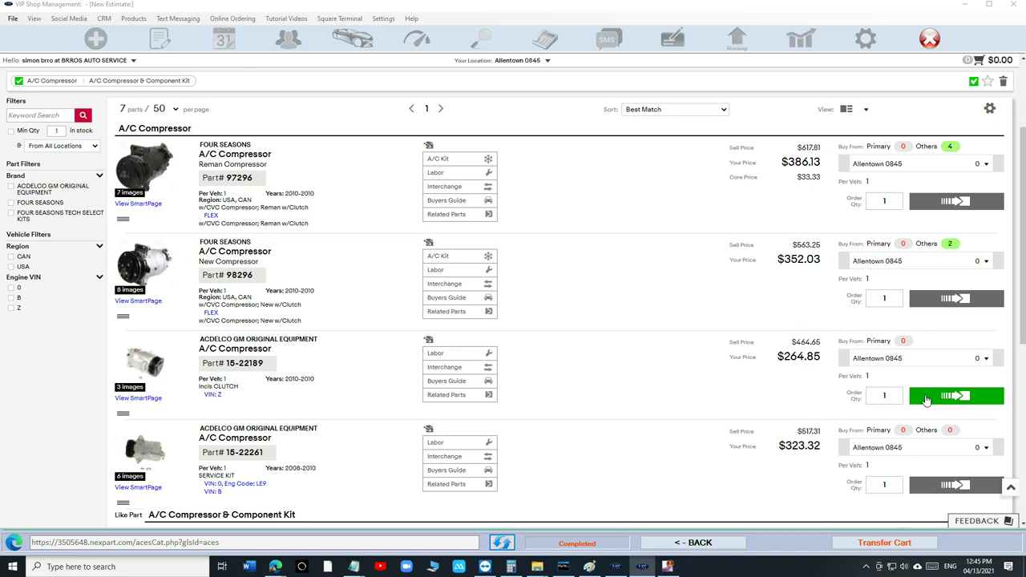
Add the 1.90-hour compressor remove-and-replace labor to the cart.
left_click(455, 357)
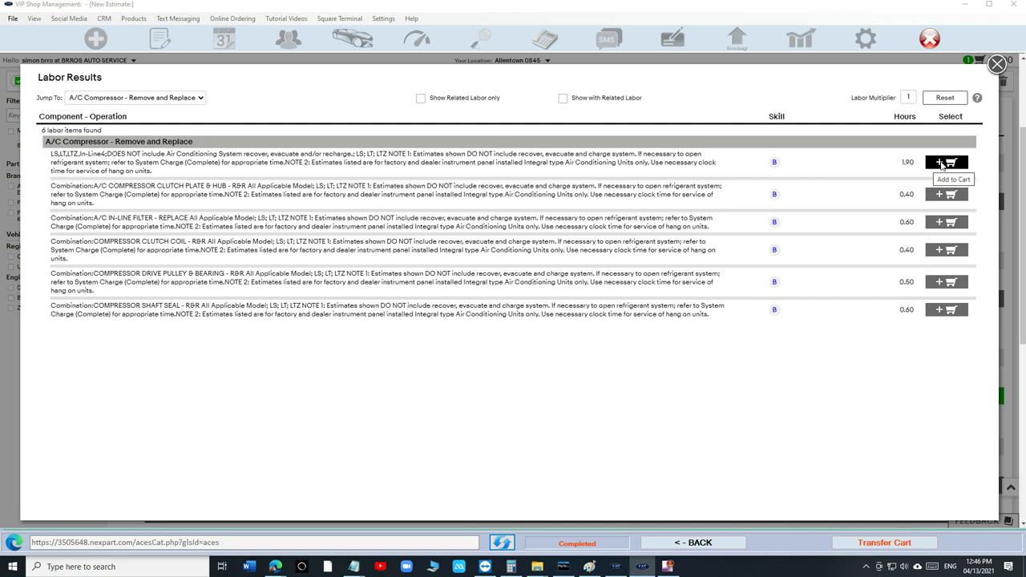
left_click(942, 164)
left_click(997, 65)
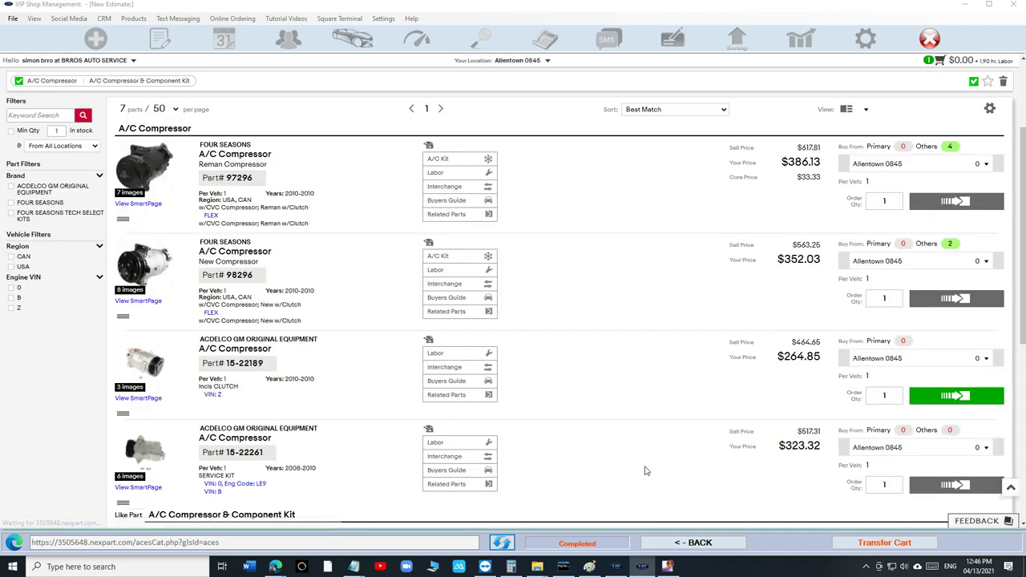
Transfer the cart to the estimate and add a $75 AC Recharge + Dye Injection labor line.
left_click(867, 549)
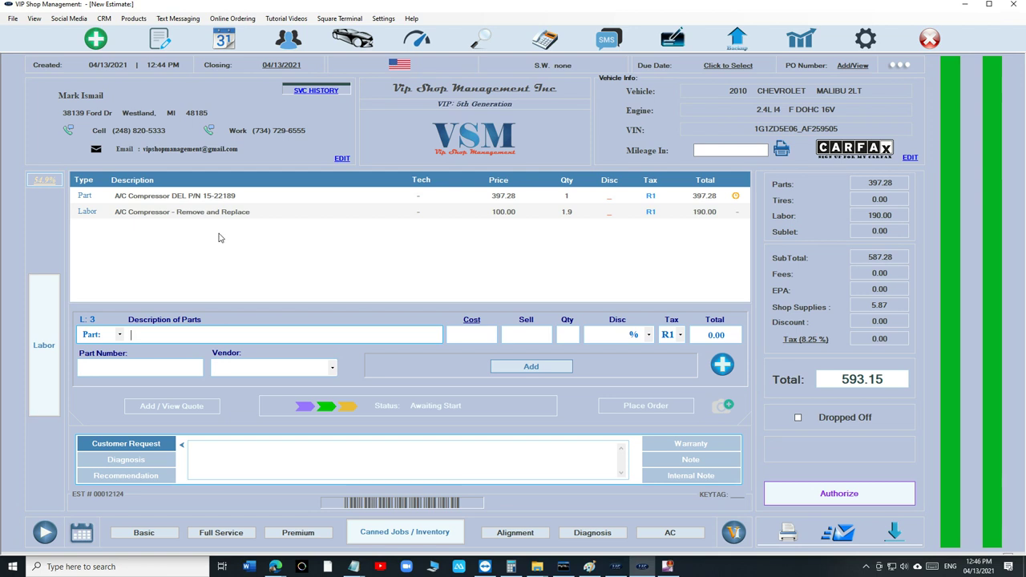
left_click(233, 212)
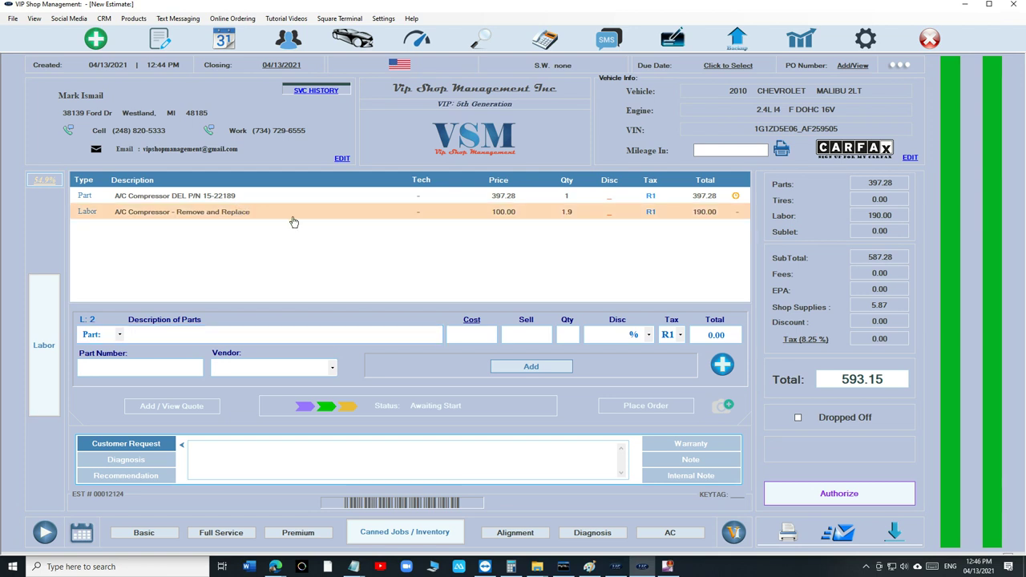
left_click(266, 207)
left_click(320, 229)
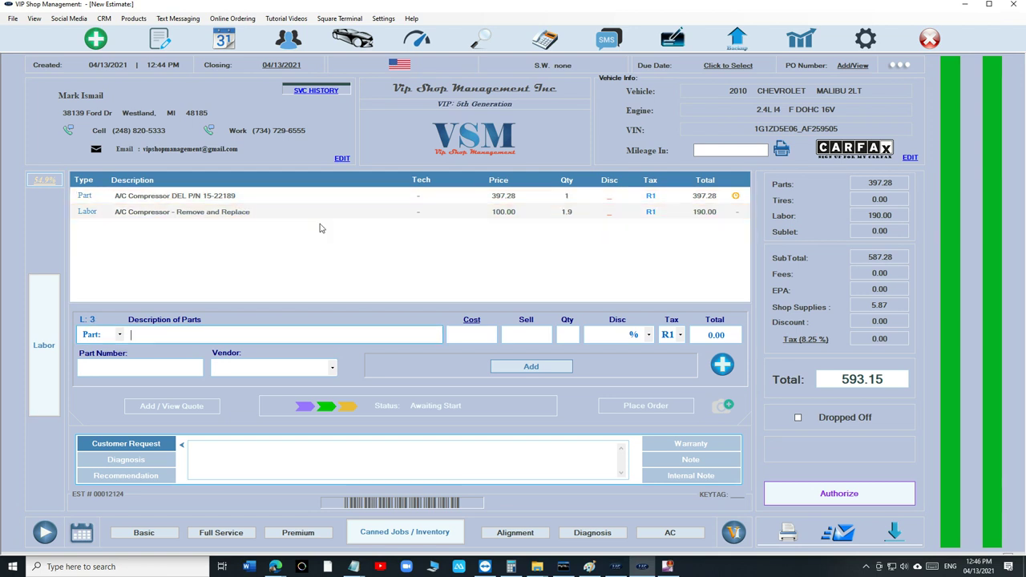
left_click(679, 535)
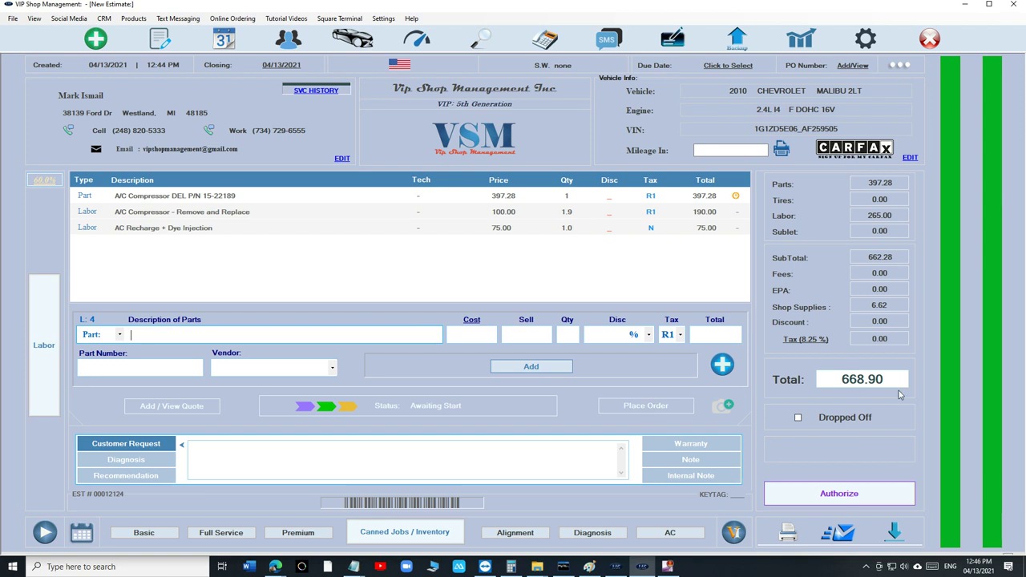
left_click(44, 183)
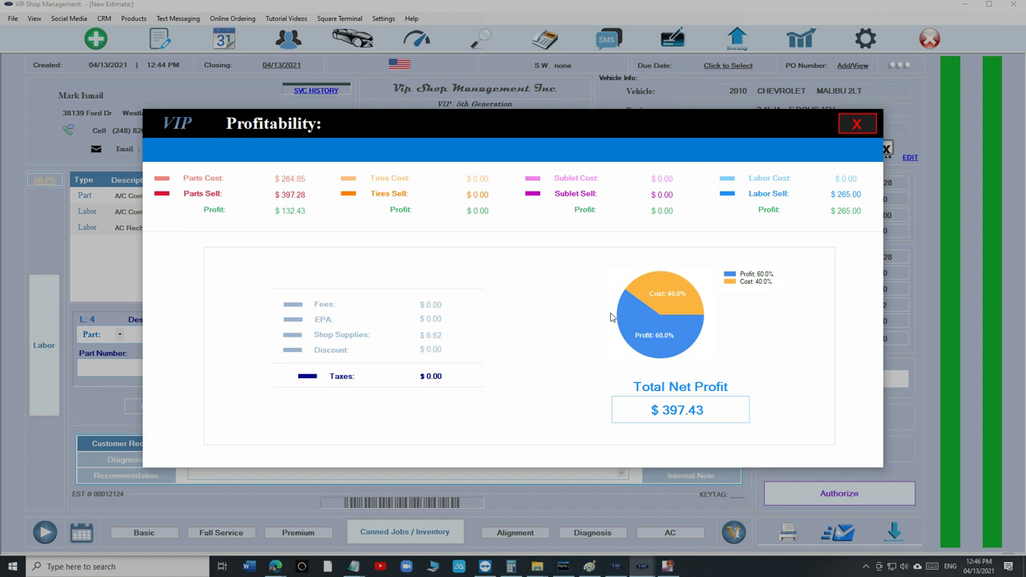
left_click(856, 124)
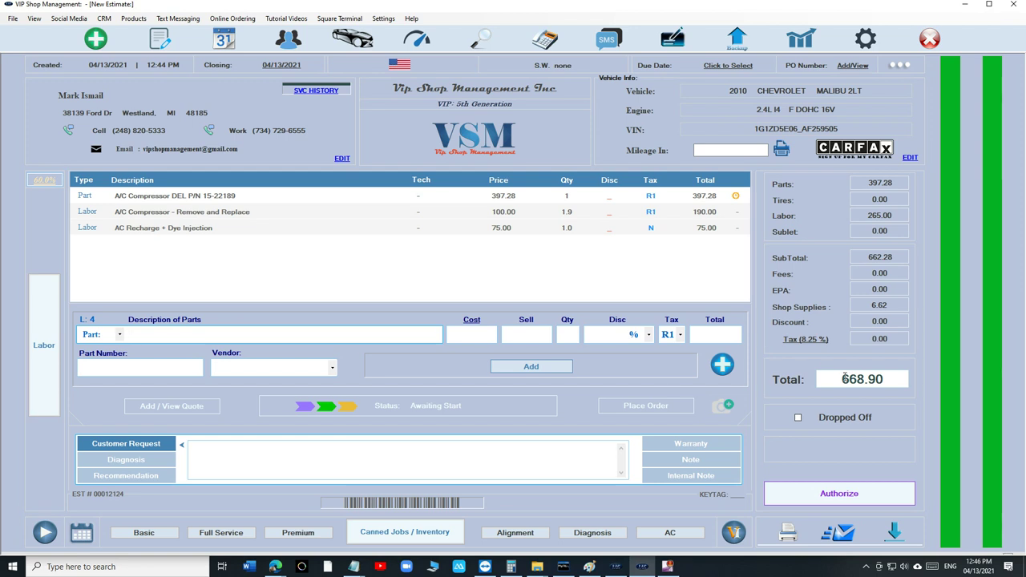
left_click_drag(842, 377, 884, 377)
left_click(177, 254)
left_click(45, 187)
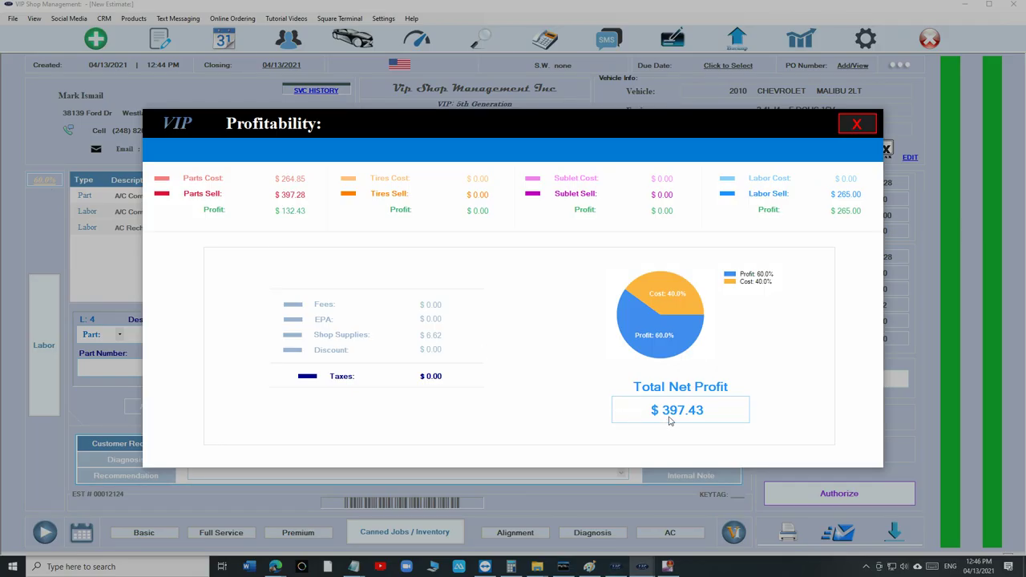
left_click(854, 127)
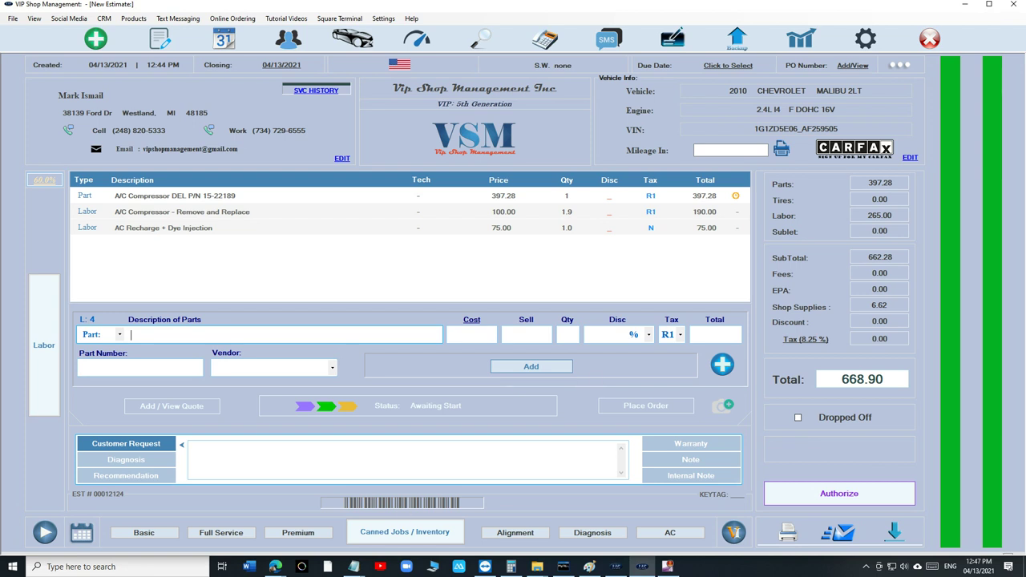
Wipe every parts and labor line from the estimate and launch AutoZone Pro for the Malibu.
left_click(896, 67)
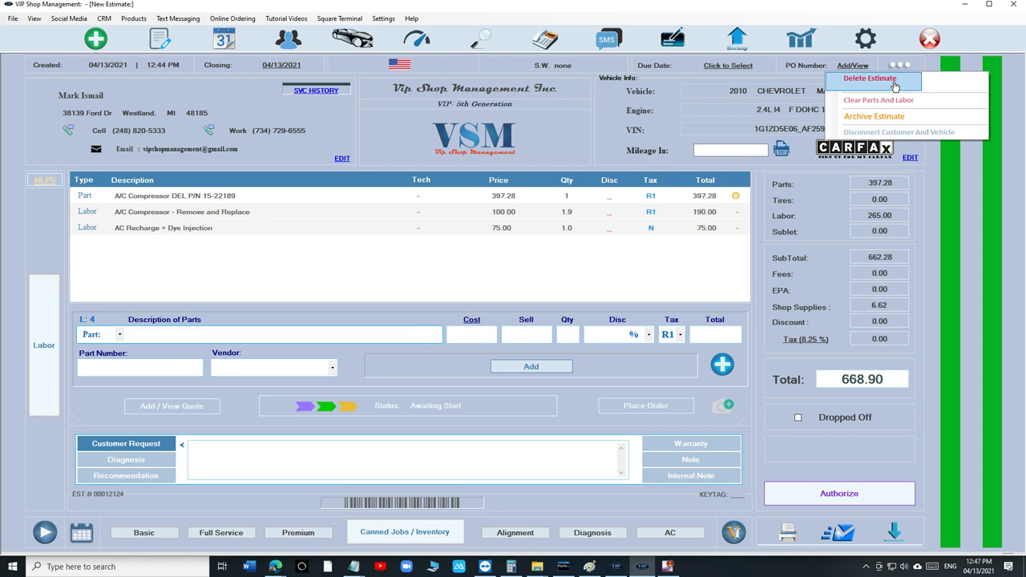
left_click(897, 98)
left_click(613, 315)
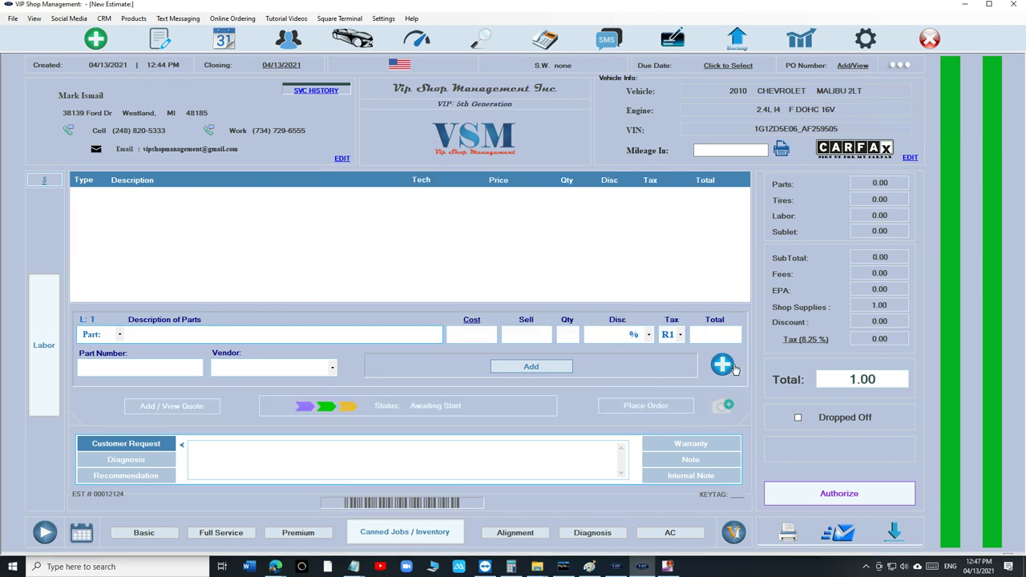
left_click(722, 365)
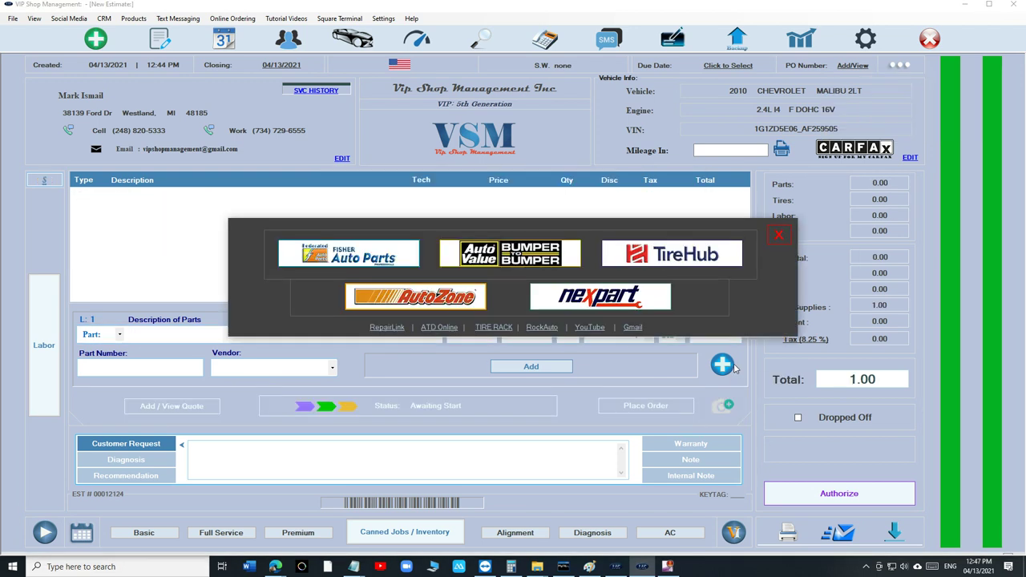
left_click(431, 298)
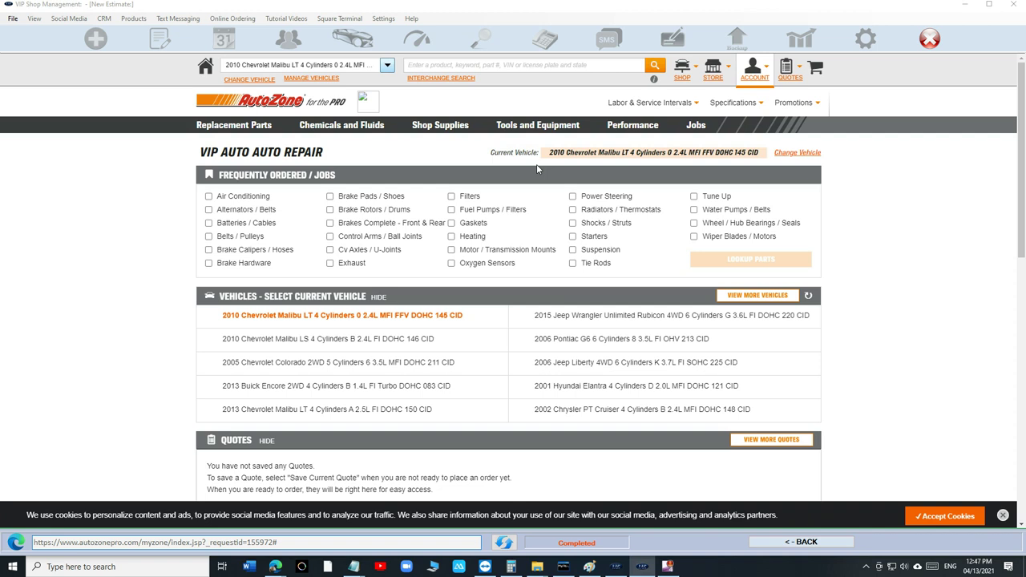
Look up Alternators / Belts and add the Duralast alternator to the quote.
left_click(209, 209)
left_click(757, 260)
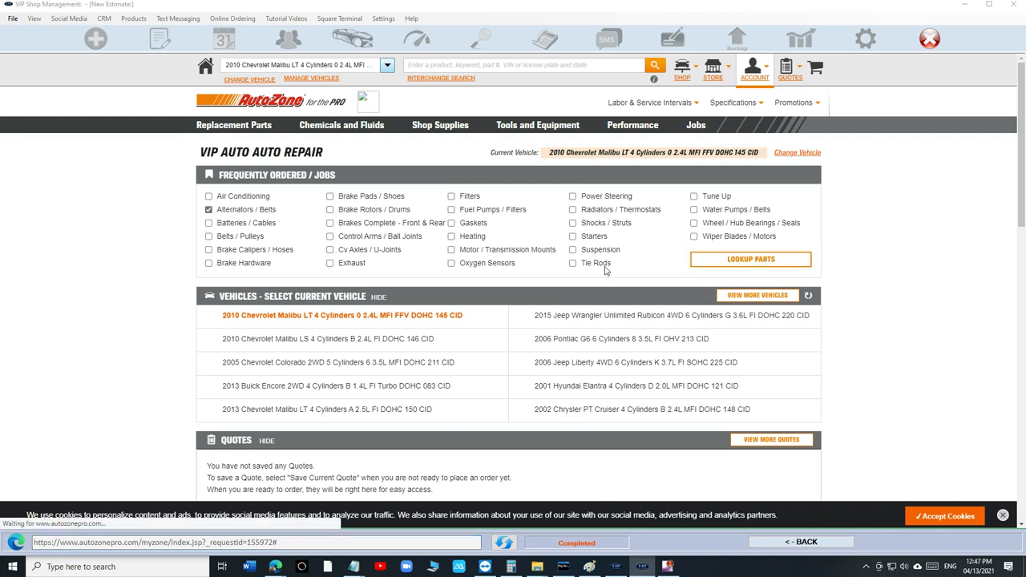
scroll(617, 270, "down", 1)
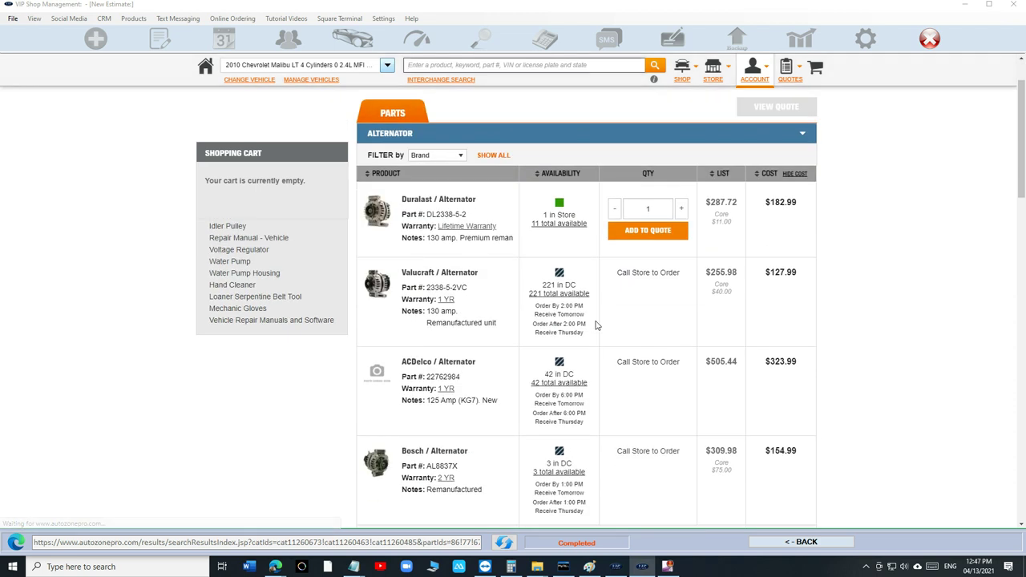
left_click(647, 230)
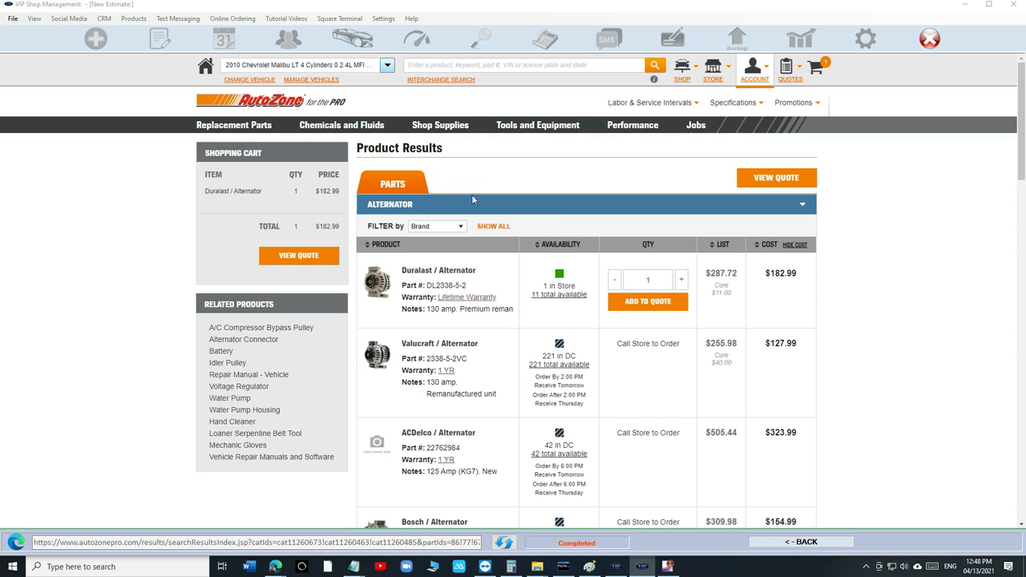
Transfer the quoted Duralast DL2338-5-2 alternator into the estimate at $274.49.
scroll(432, 177, "down", 2)
scroll(449, 193, "down", 6)
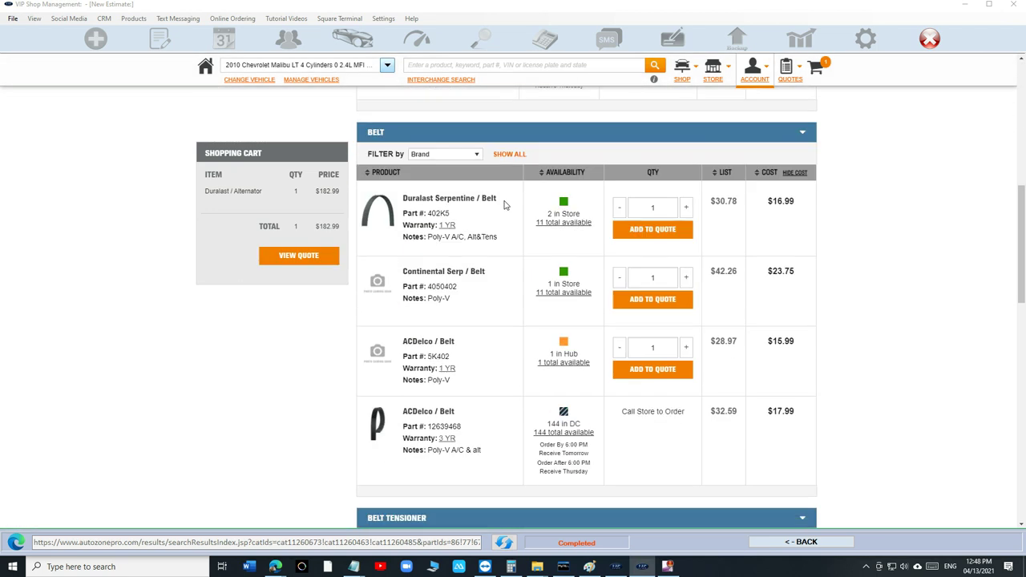
scroll(473, 204, "up", 7)
scroll(481, 214, "up", 1)
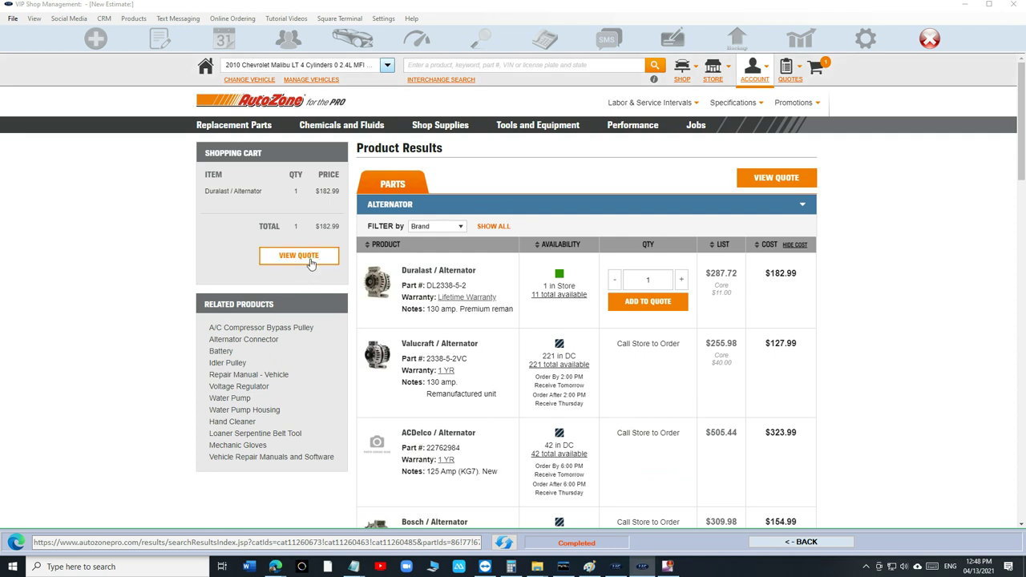
left_click(312, 261)
left_click(315, 256)
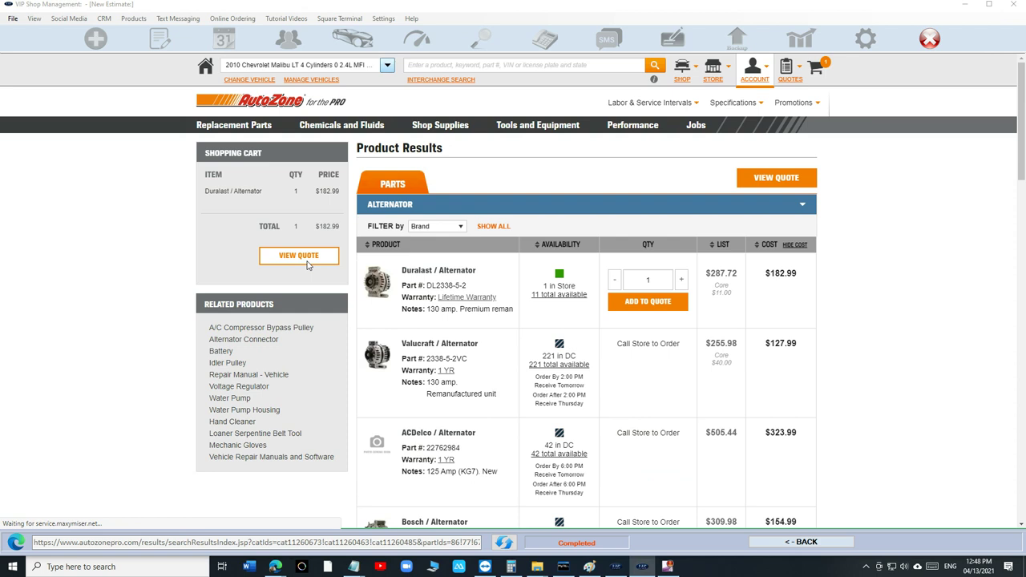
left_click(732, 372)
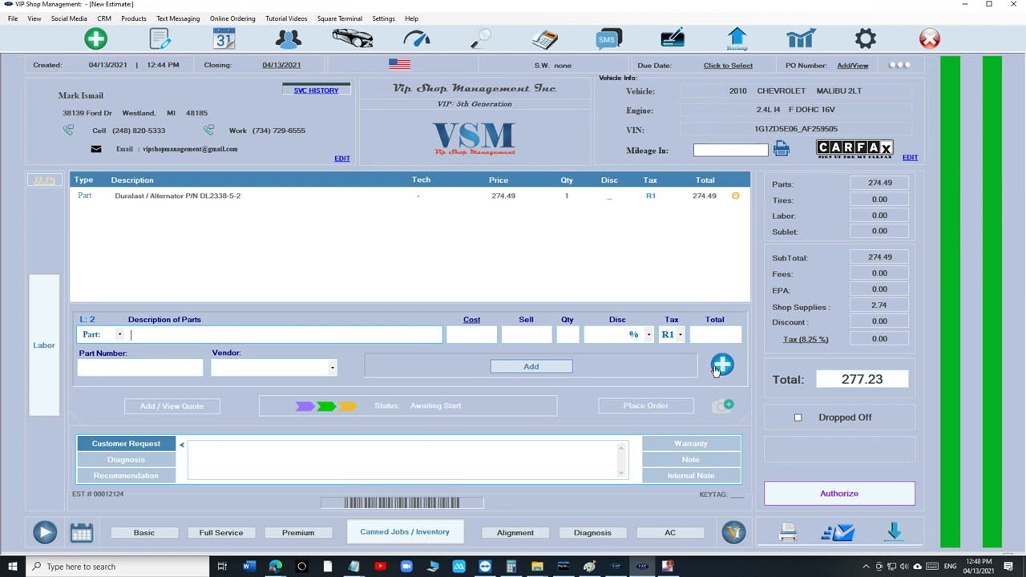
Open the A And Jay catalog through Nexpart.
left_click(721, 365)
left_click(607, 303)
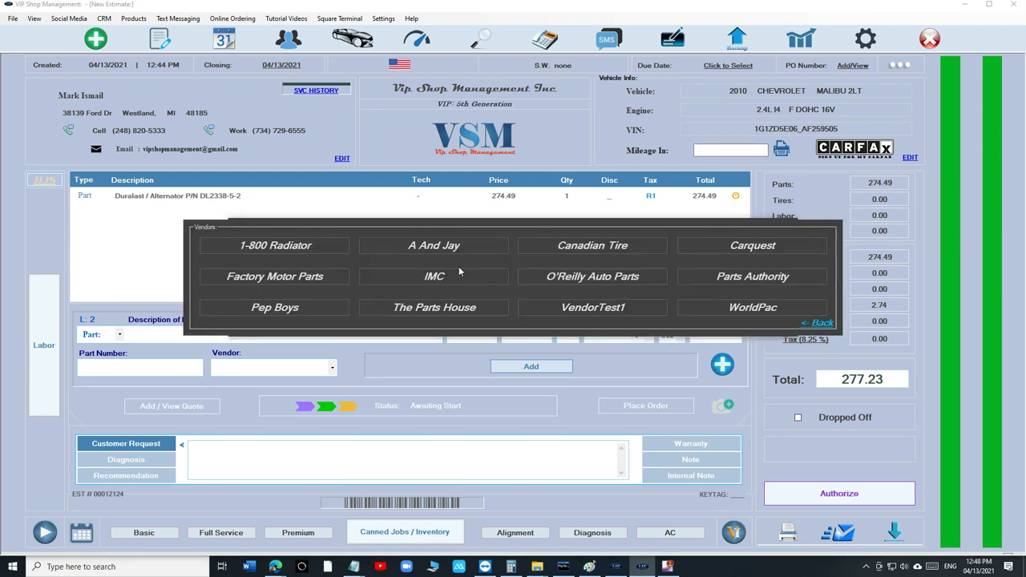
left_click(437, 244)
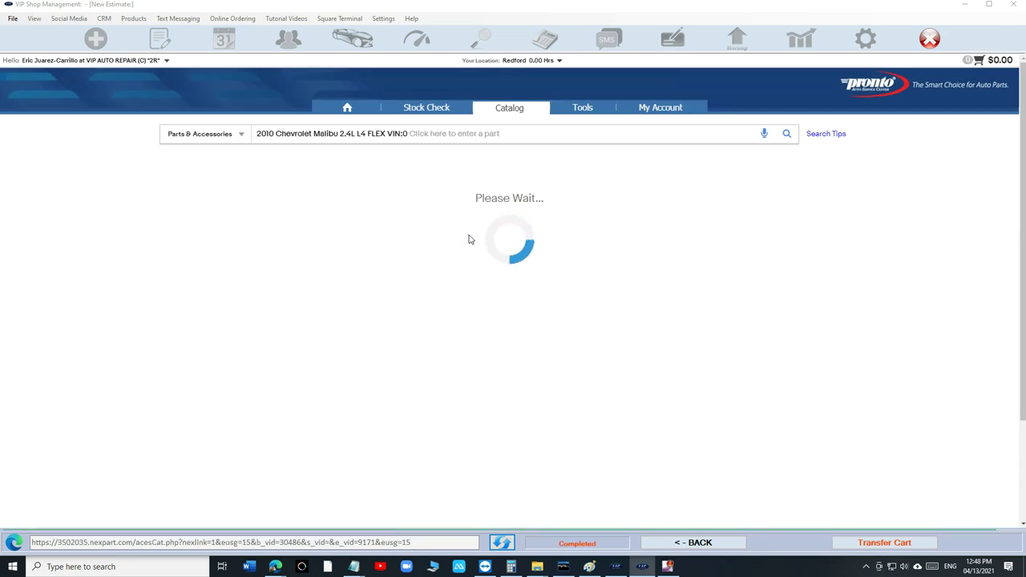
Search Alternator and add the Remy reman alternator 12856 ($216.99 with core) to the cart.
left_click(471, 130)
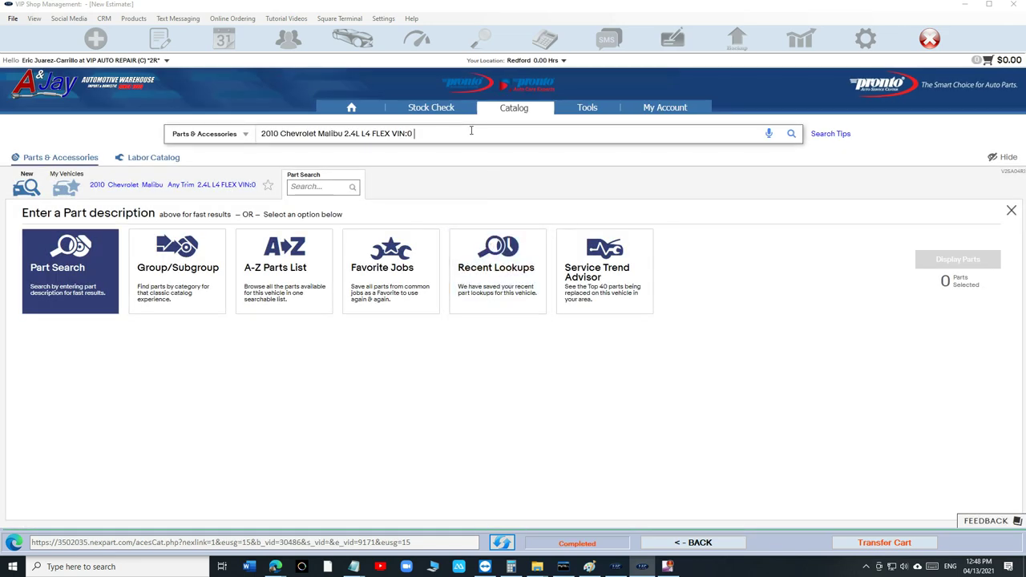
type("al")
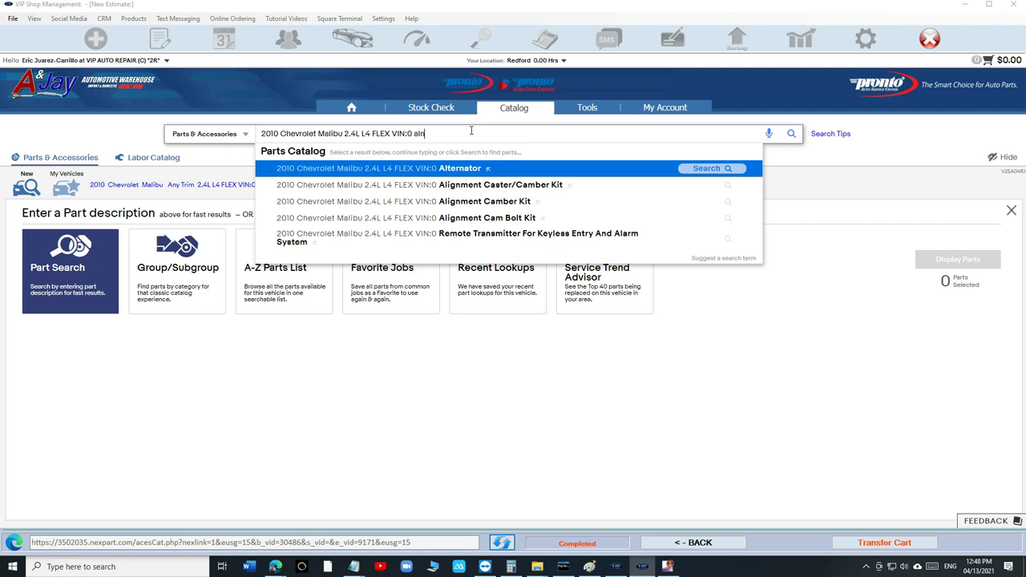
key("BackSpace")
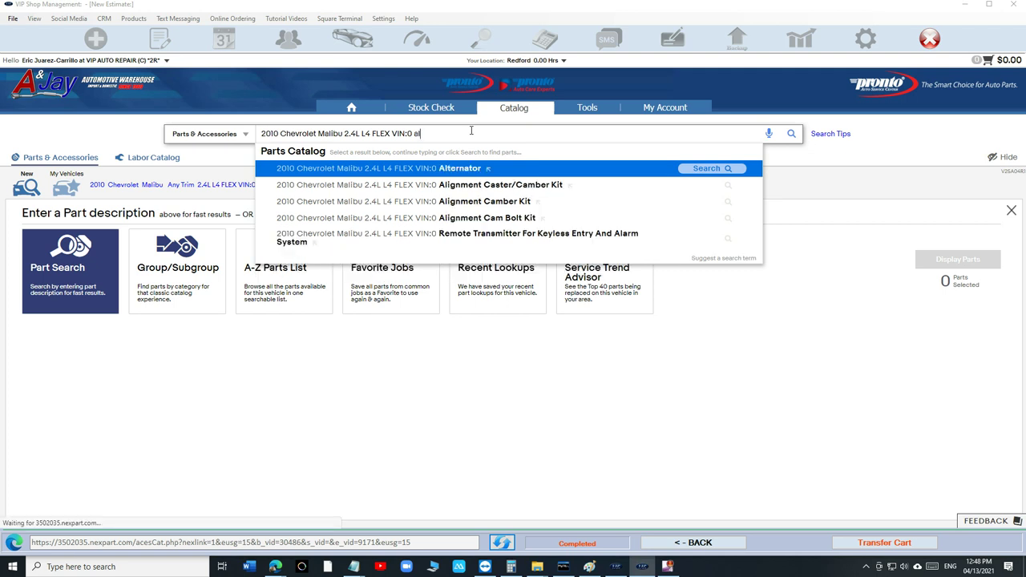
key("Return")
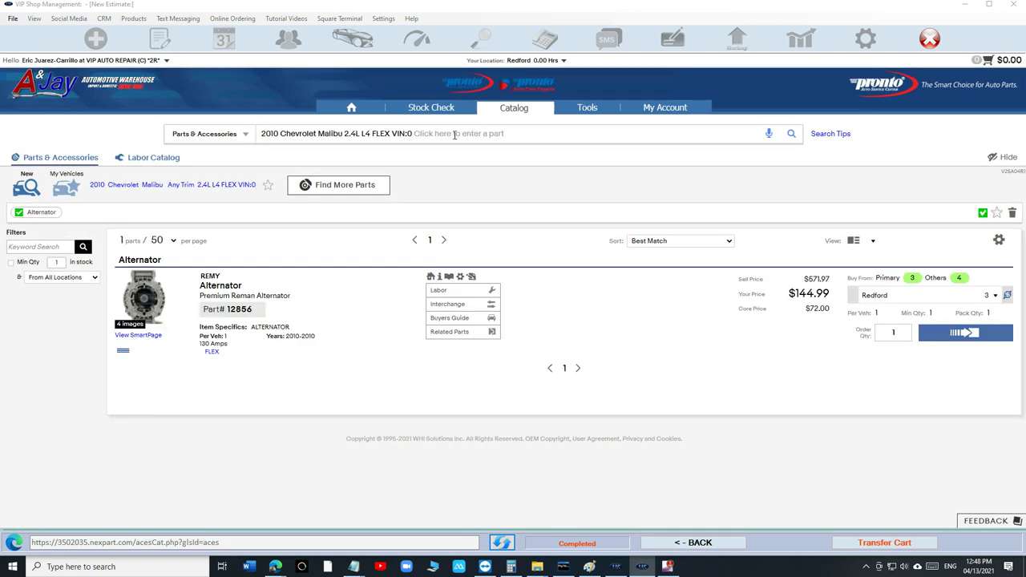
left_click(961, 333)
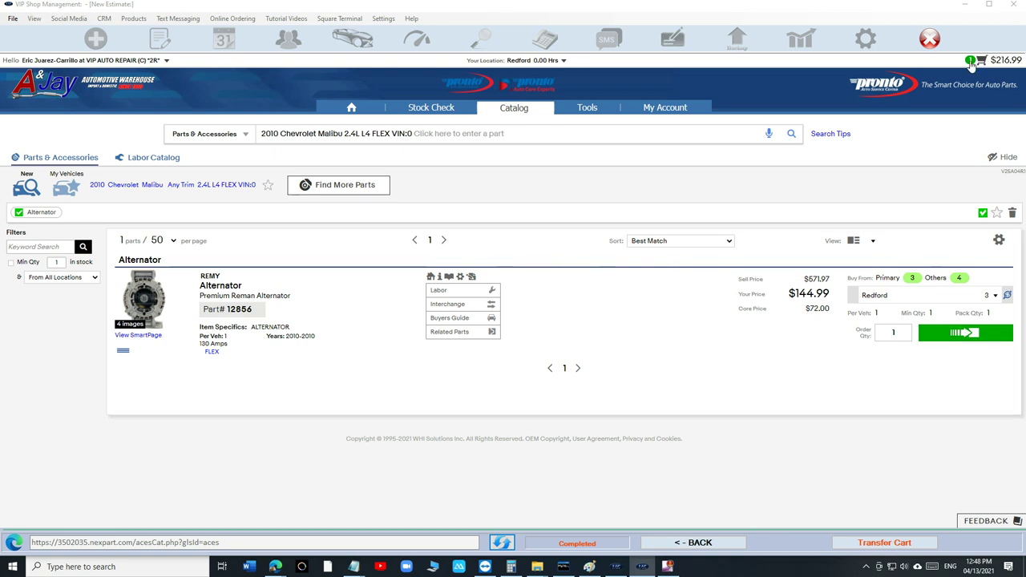
left_click(979, 61)
left_click(635, 303)
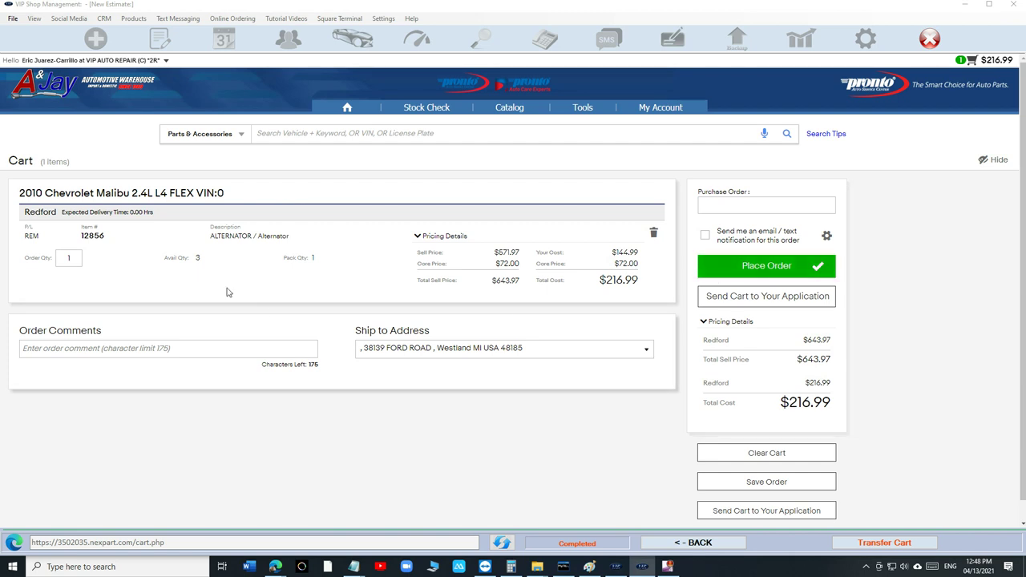
Close the A&J cart and reopen the Nexpart vendor list from the estimate.
type("0")
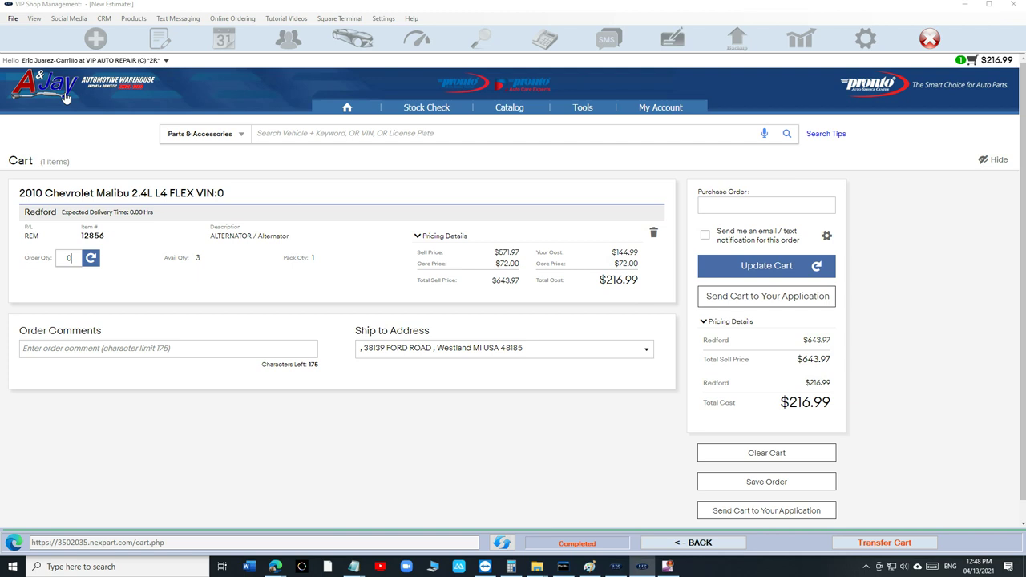
left_click(316, 134)
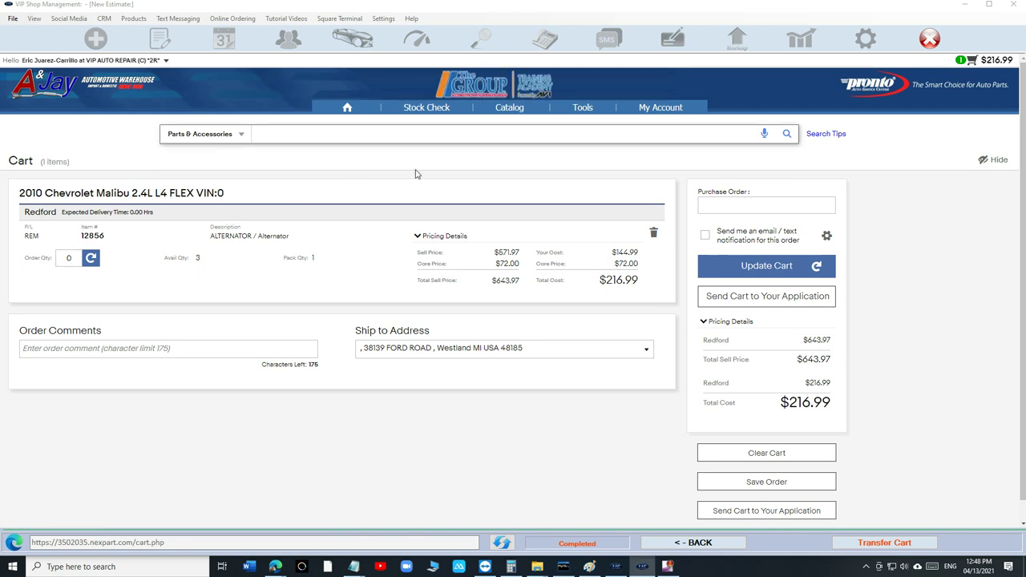
type("alt")
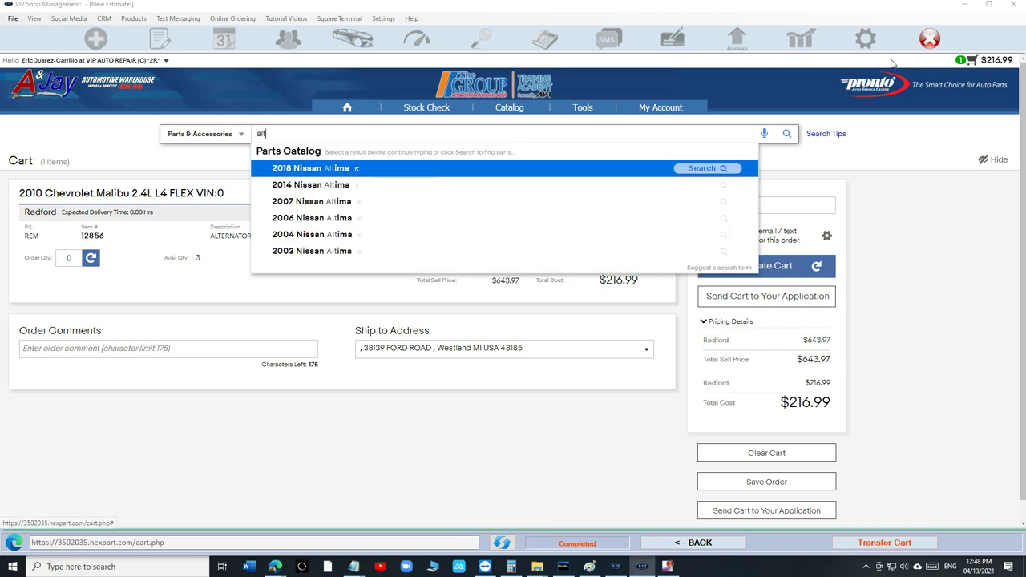
left_click(744, 541)
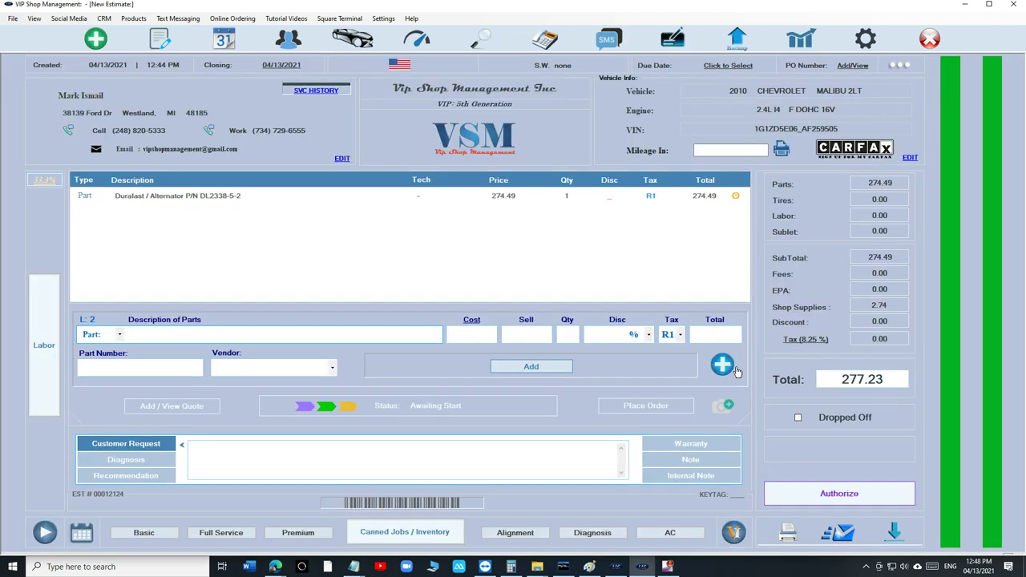
left_click(731, 367)
left_click(622, 303)
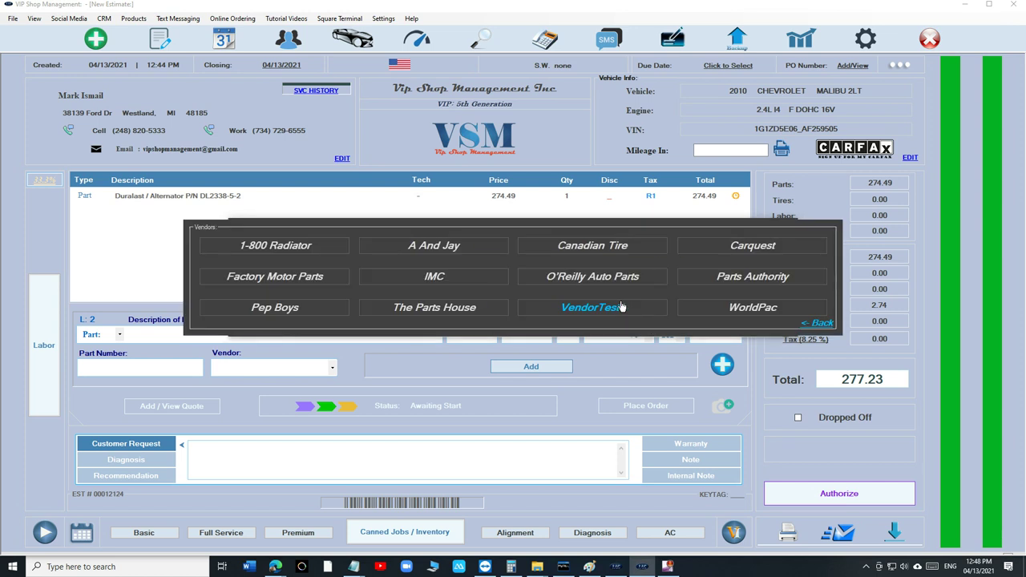
Transfer the 1.60-hour alternator labor from A And Jay to the estimate, totaling $438.83.
left_click(431, 249)
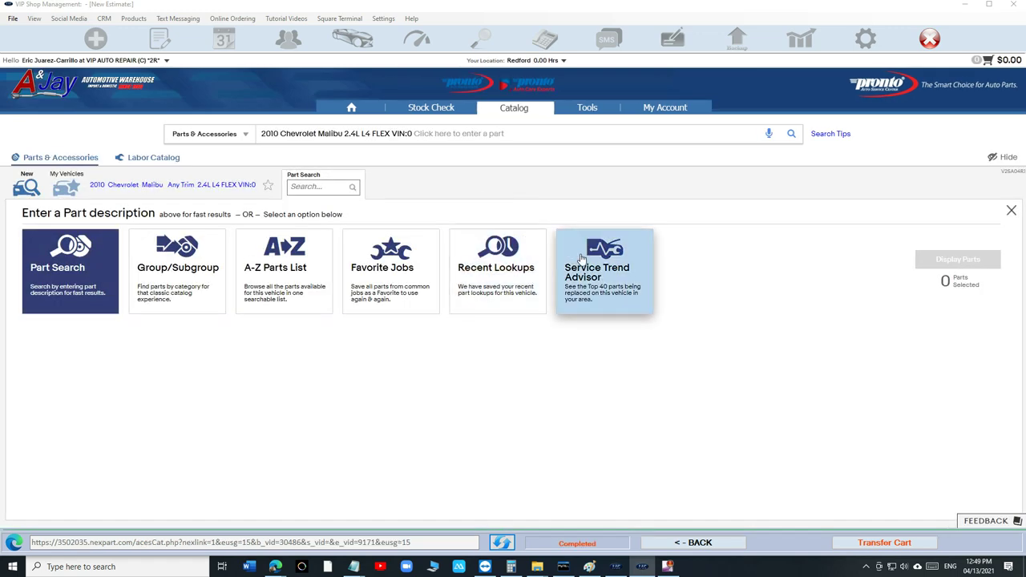
left_click(604, 273)
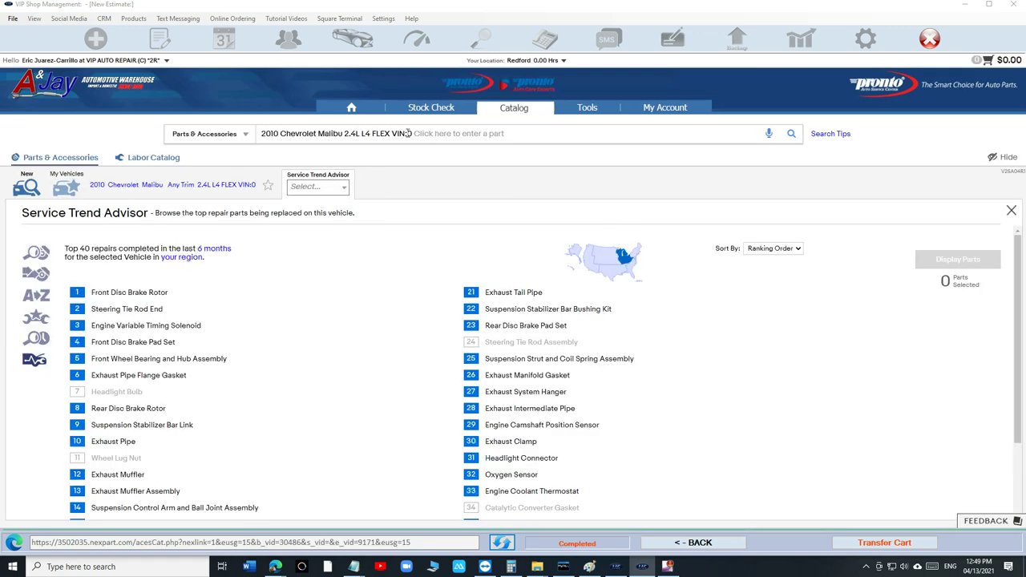
left_click(441, 133)
type("t")
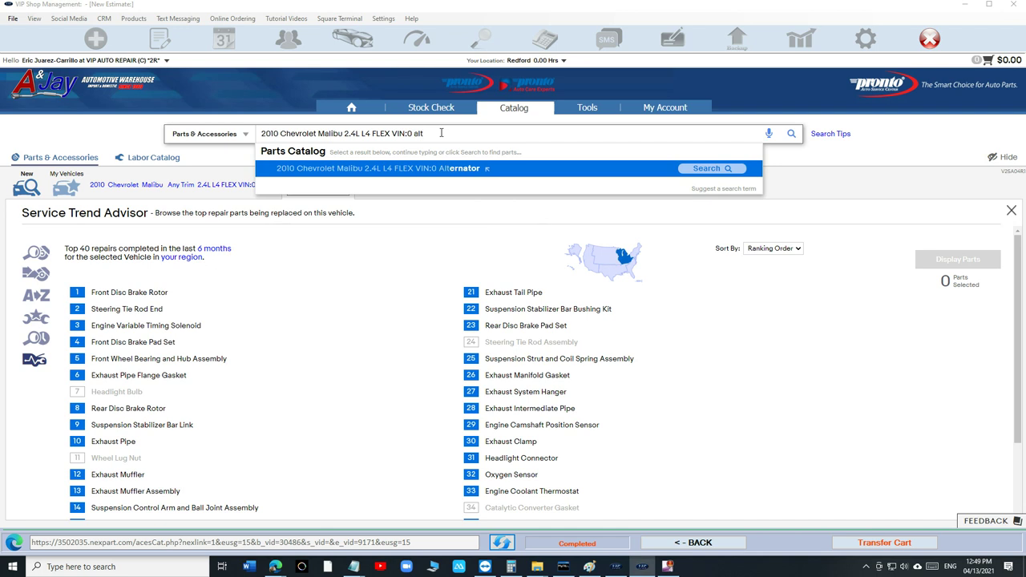
left_click(455, 170)
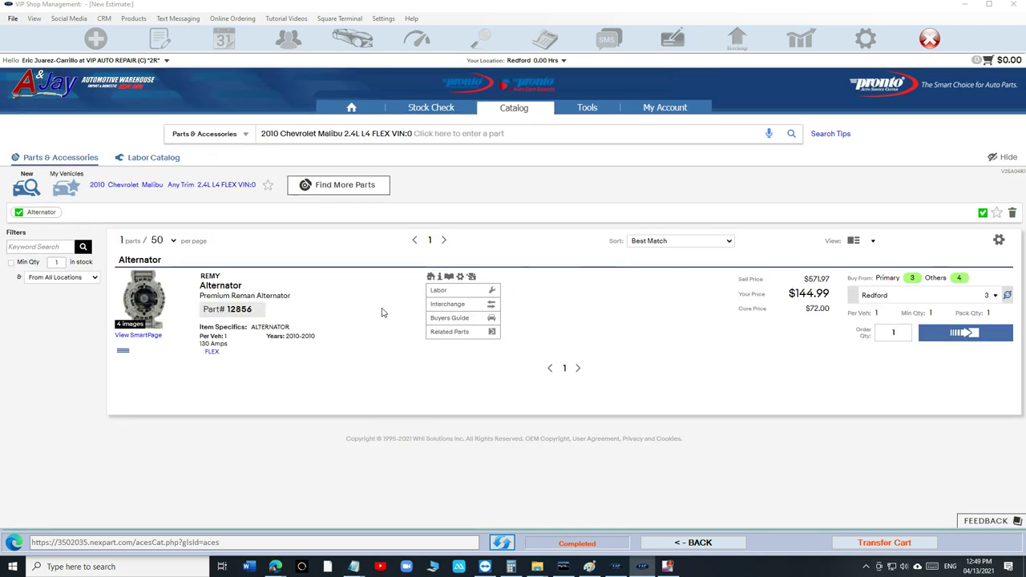
left_click(456, 289)
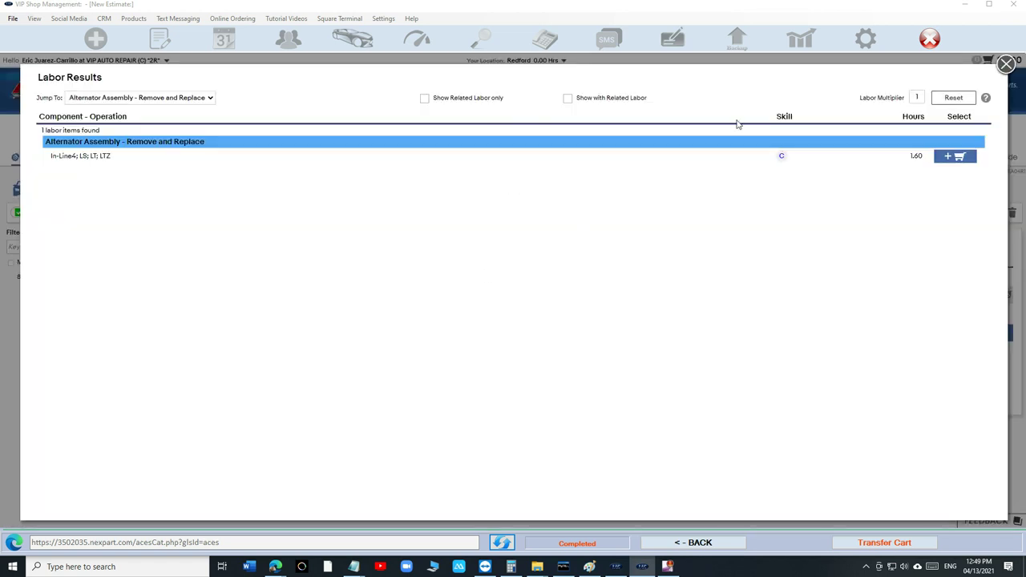
left_click(954, 156)
left_click(1006, 64)
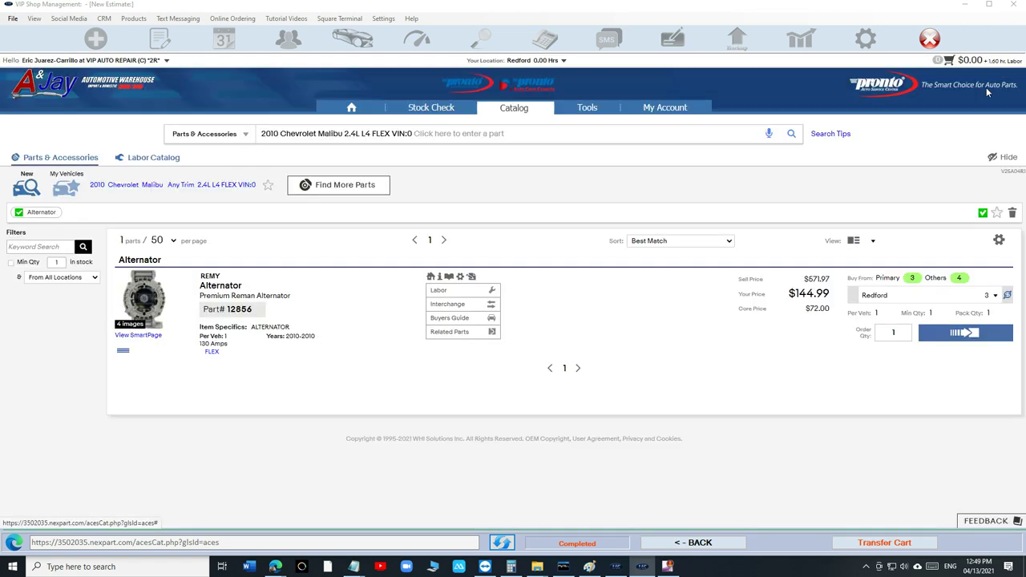
left_click(882, 545)
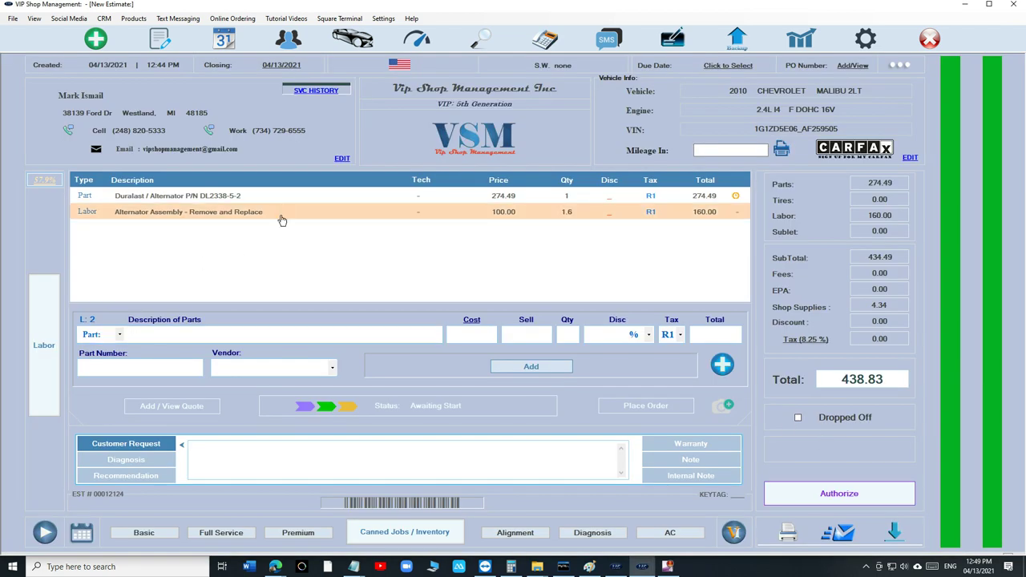
Review the alternator part and labor lines and check the estimate's profitability breakdown.
left_click(283, 202)
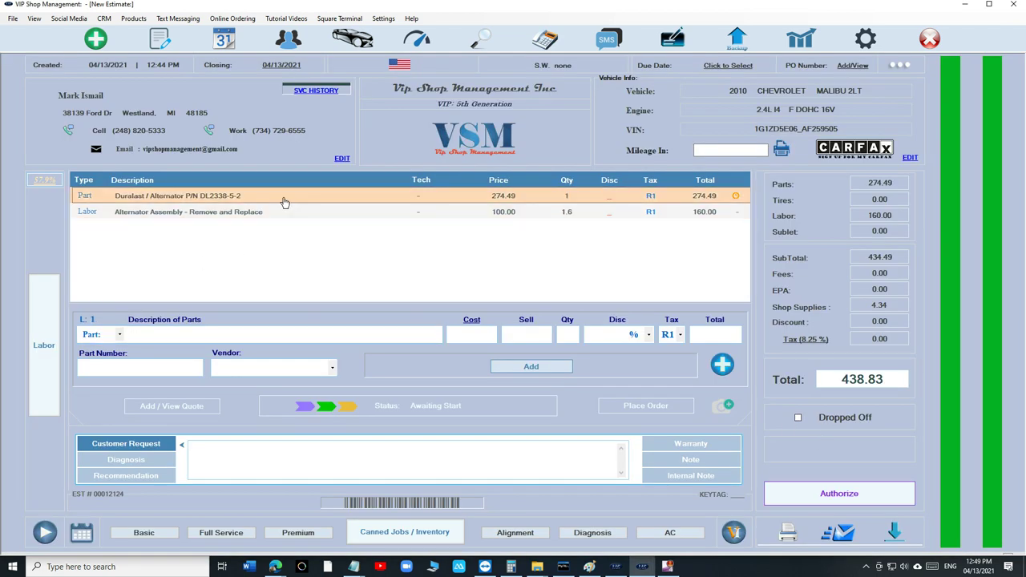
left_click(285, 217)
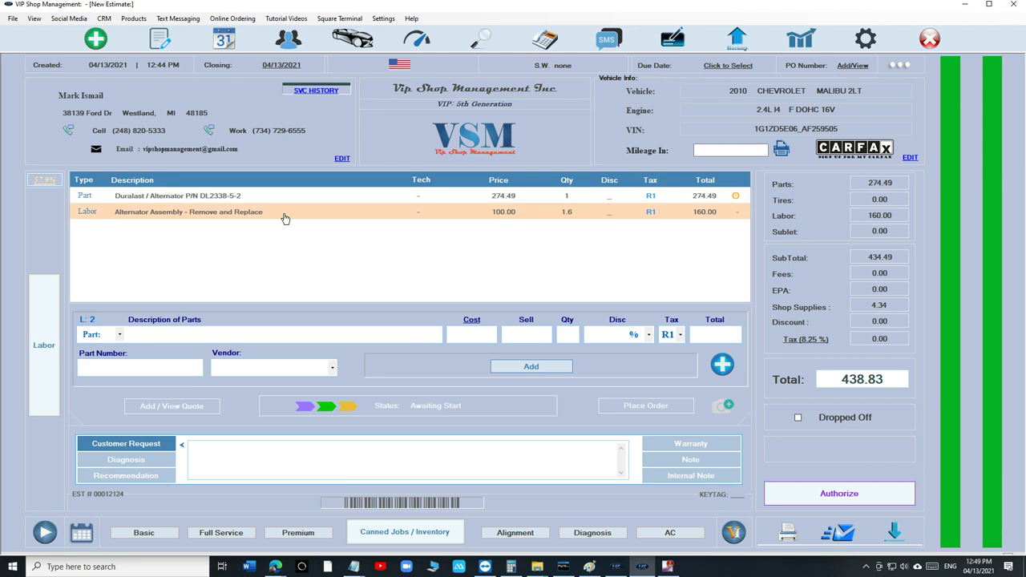
key("Escape")
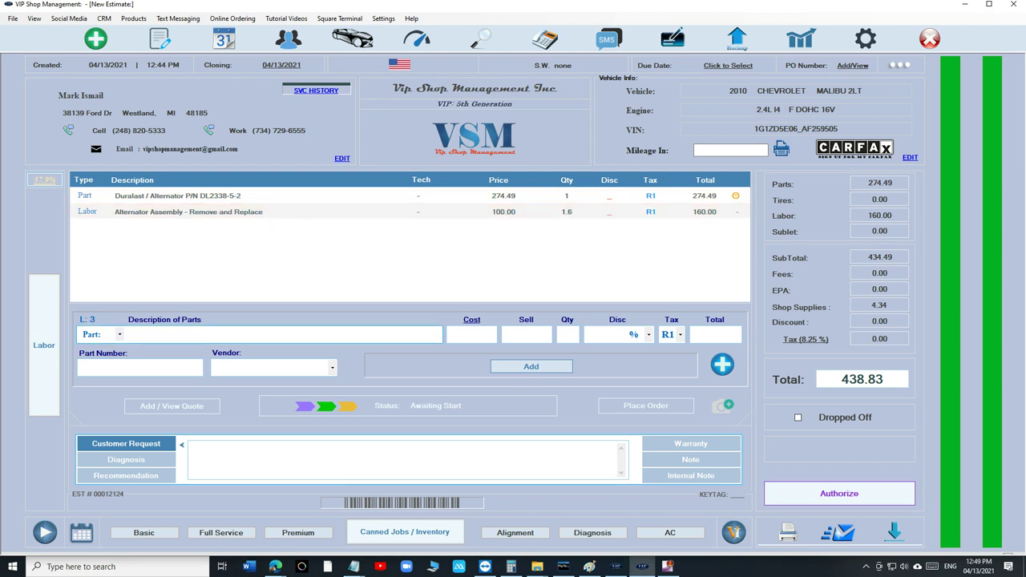
left_click(42, 186)
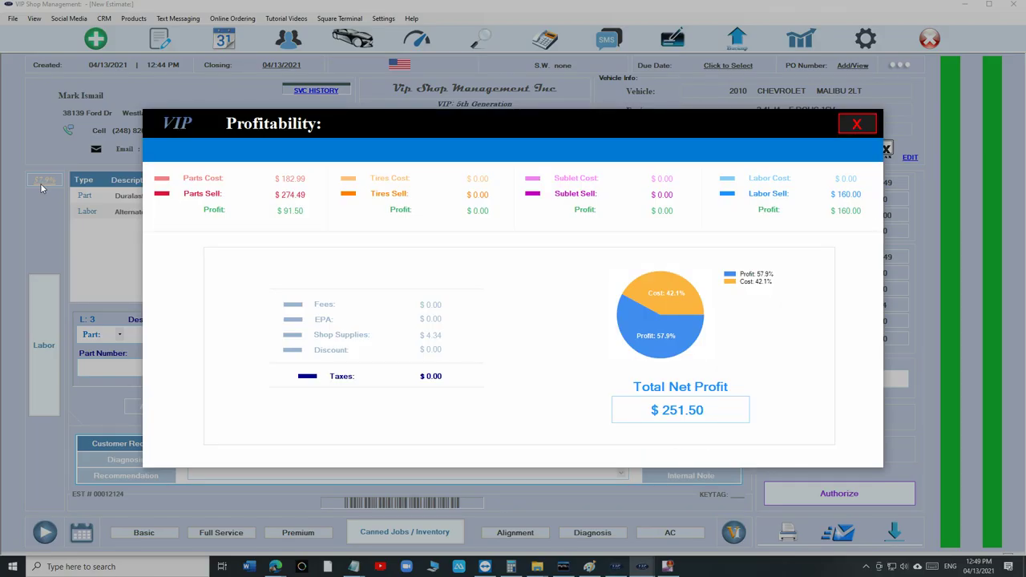
left_click(856, 126)
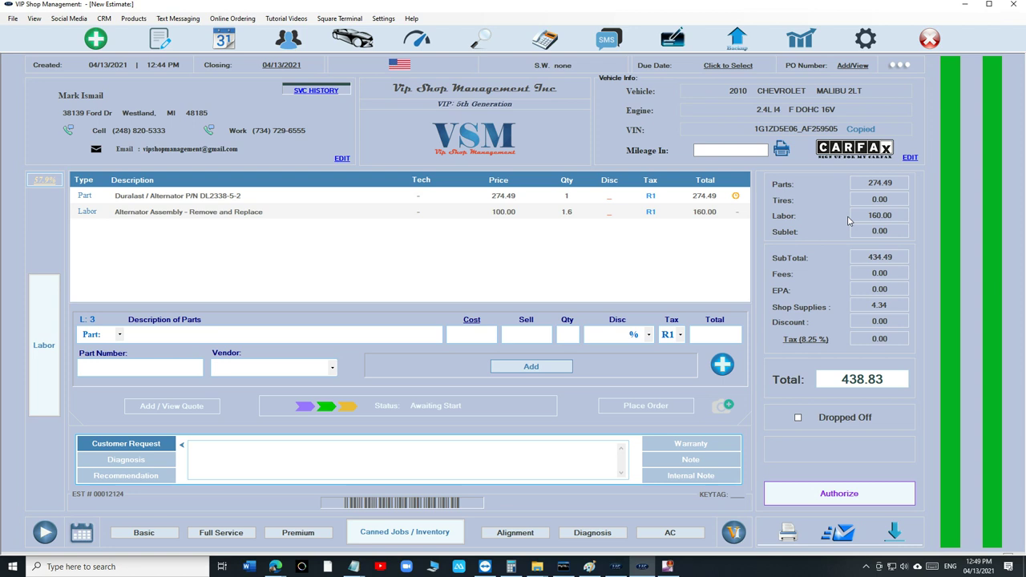
Open the Duralast alternator line ($182.99 cost, $274.49 sell) for editing.
double_click(842, 383)
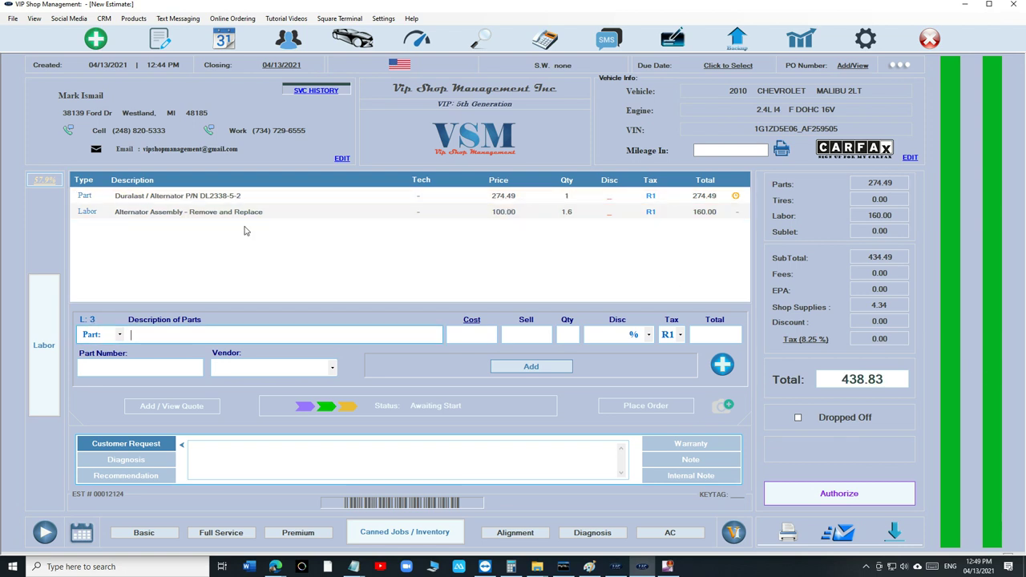
left_click(680, 202)
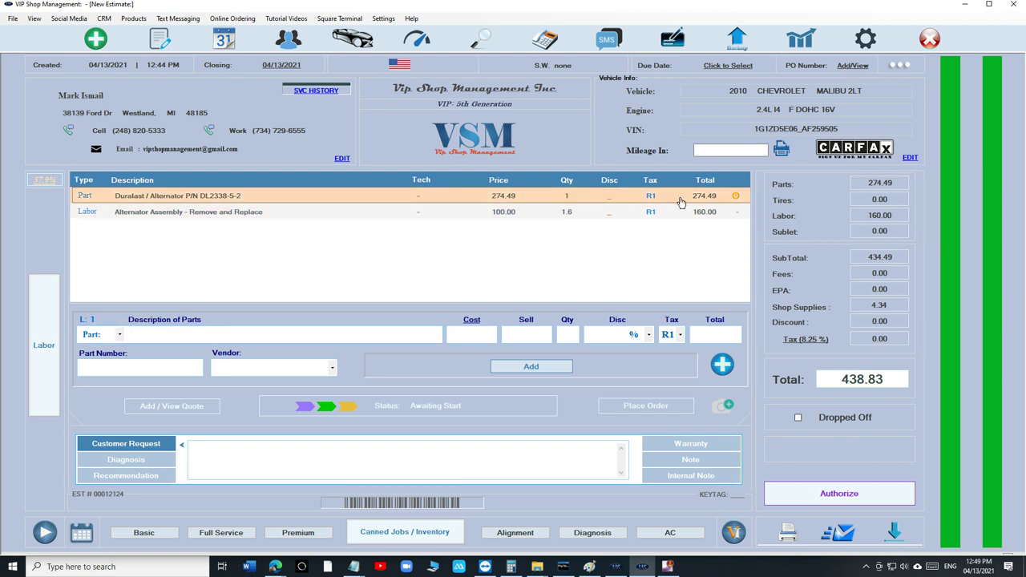
double_click(541, 202)
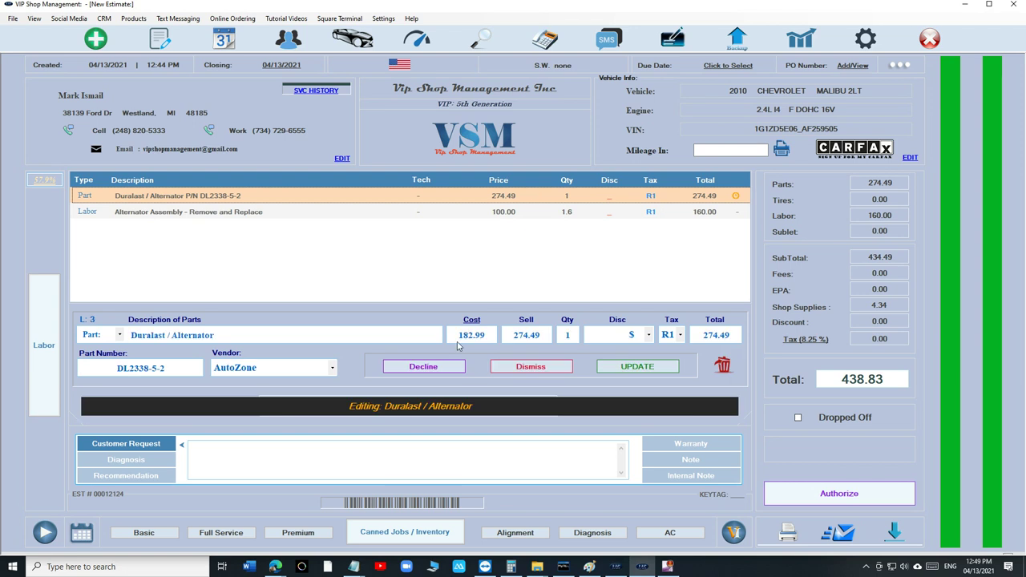
Save the line and look up A and Jay's $144.99 Remy alternator in Nexpart, then return.
left_click(632, 366)
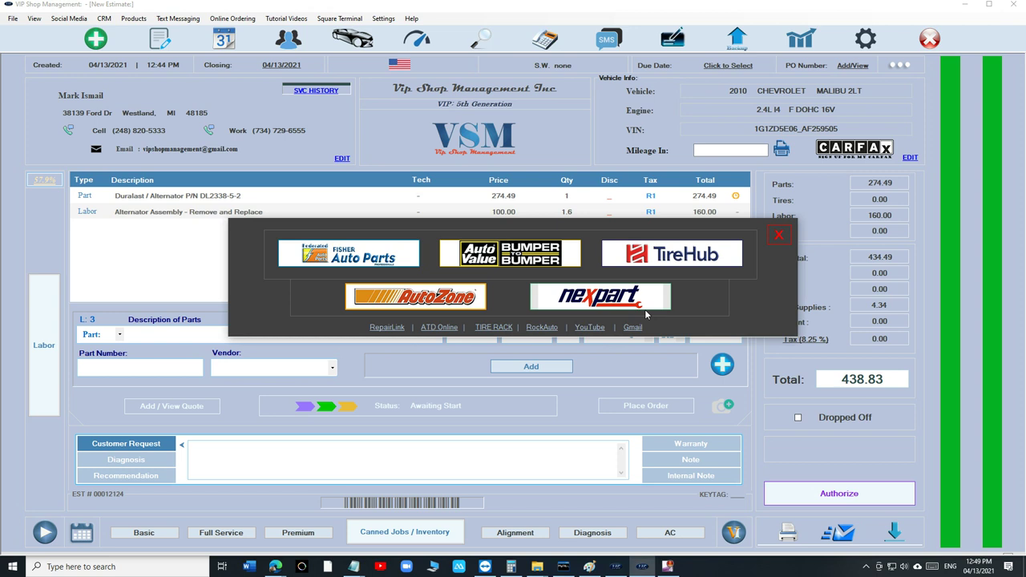
left_click(599, 299)
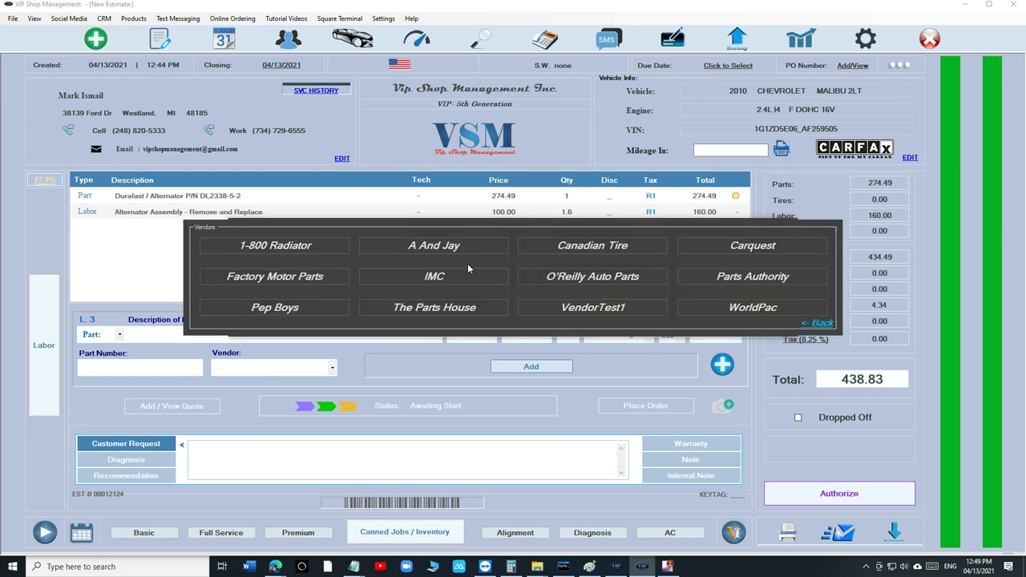
left_click(448, 256)
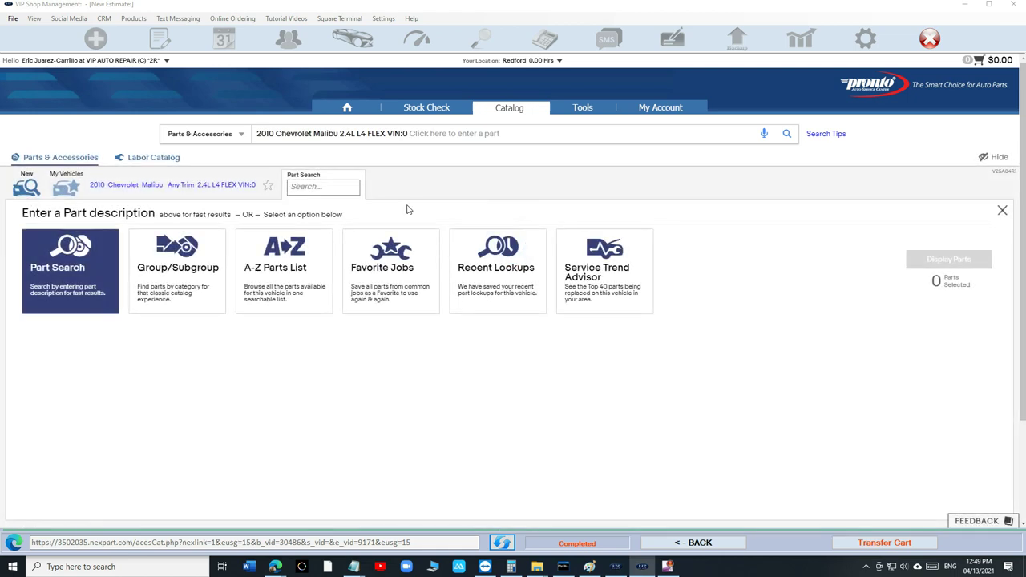
left_click(443, 132)
type("alt")
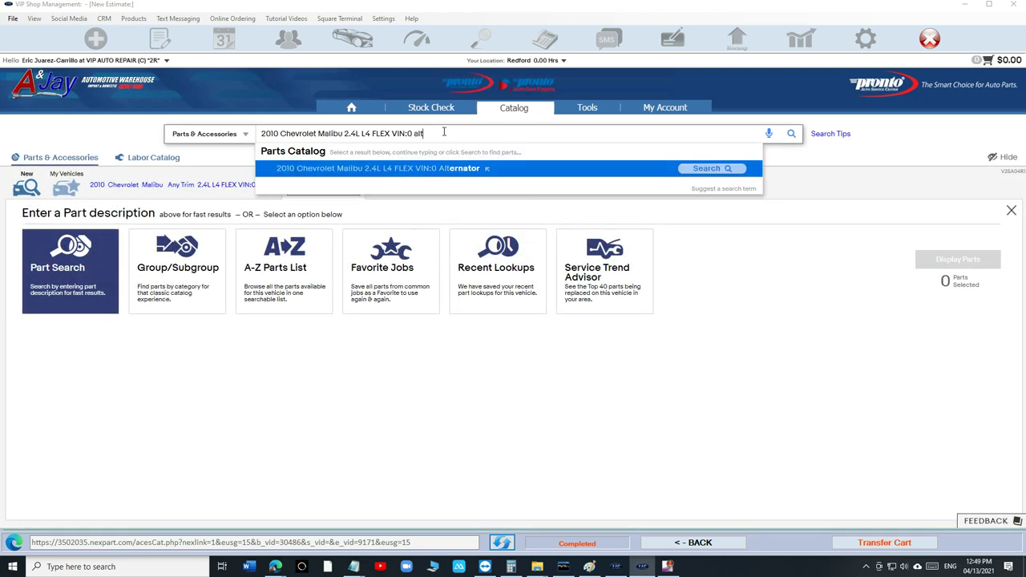
key("Return")
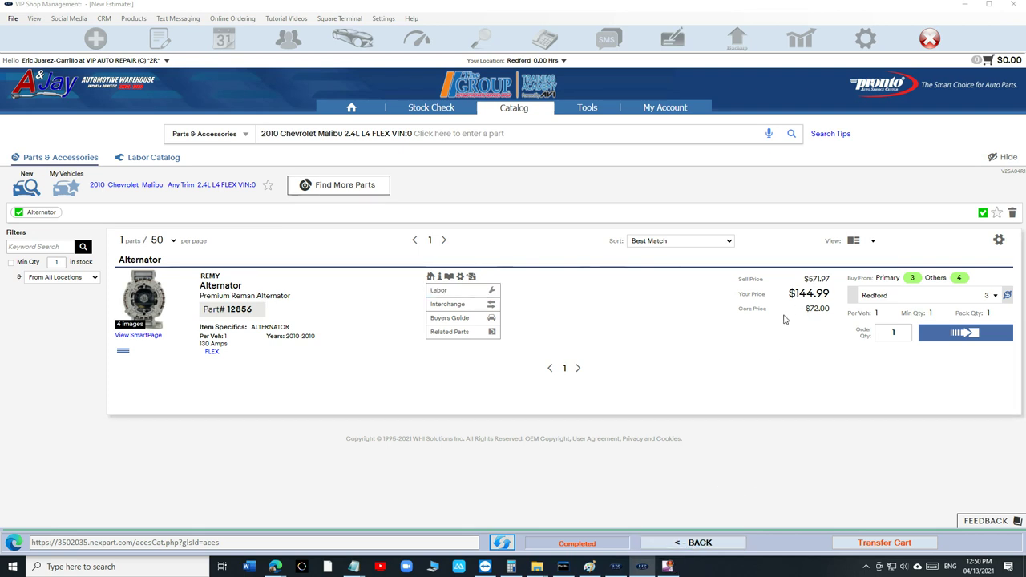
left_click(700, 544)
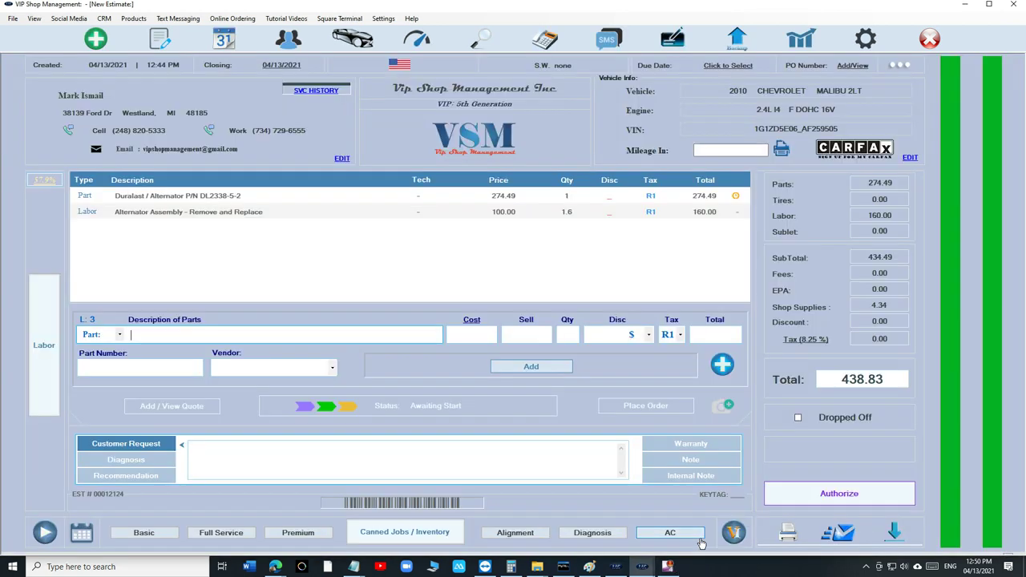
Delete the Duralast alternator, leaving only $160 alternator labor for a $161.60 total.
left_click(221, 197)
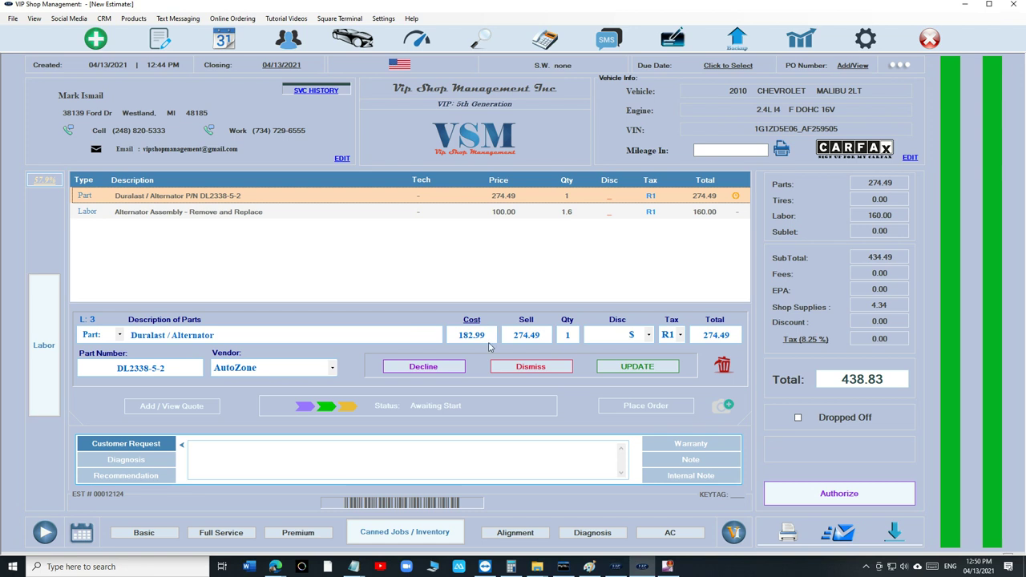
left_click(519, 375)
left_click(475, 198)
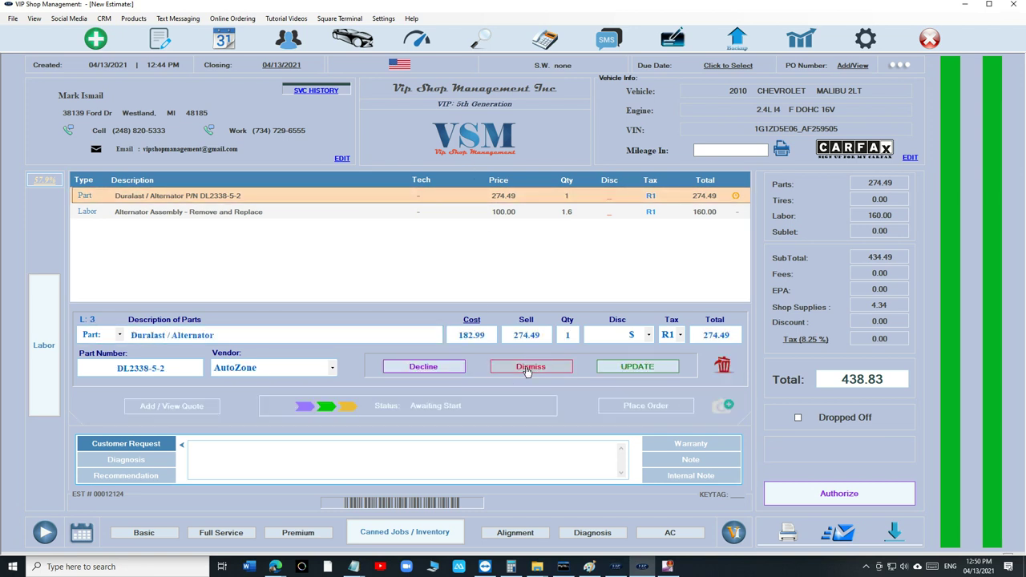
left_click(531, 366)
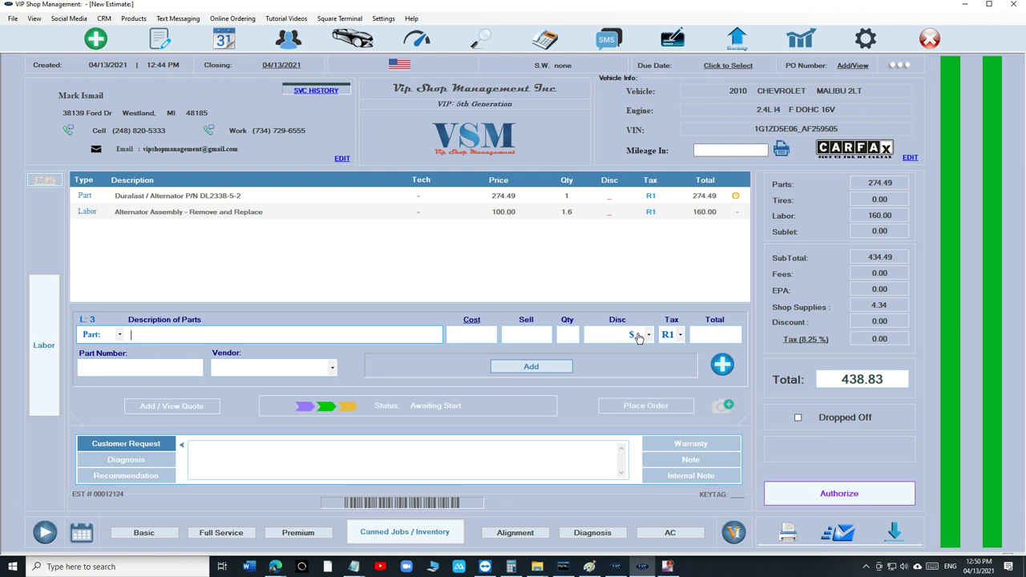
left_click(610, 200)
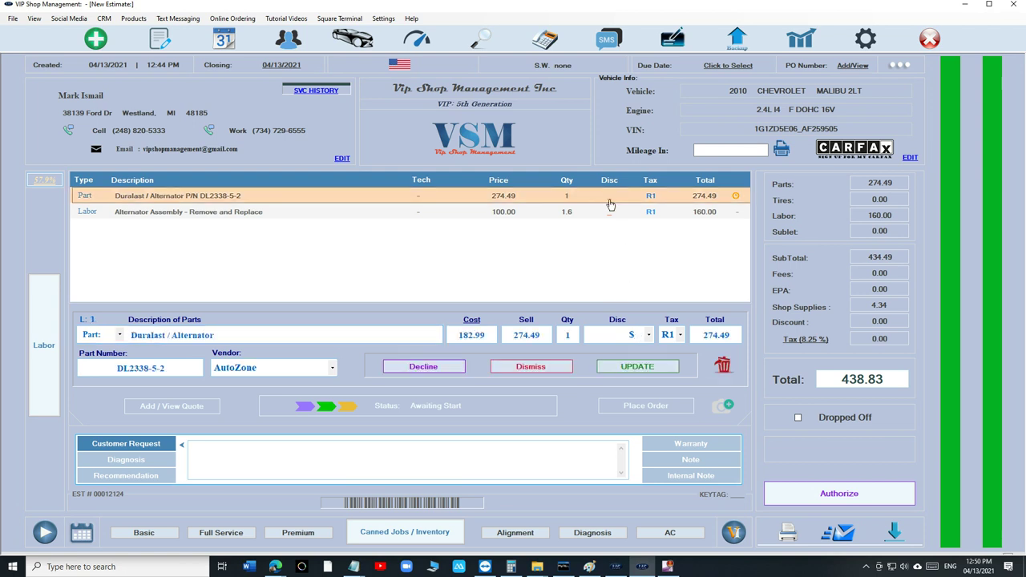
left_click(721, 364)
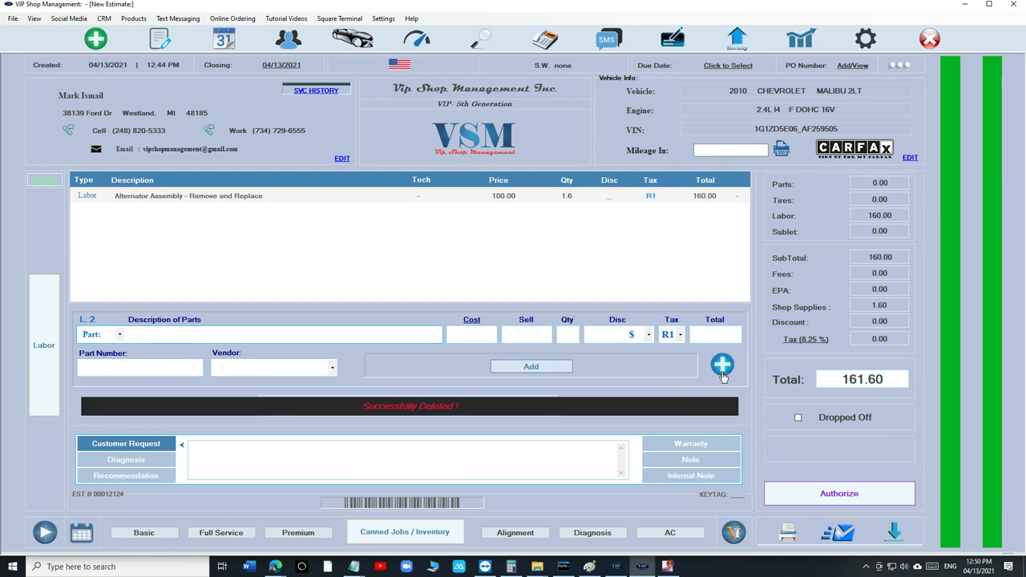
Add A and Jay's Remy reman alternator 12856 at $217.49 via a Nexpart 'alt' search.
left_click(722, 369)
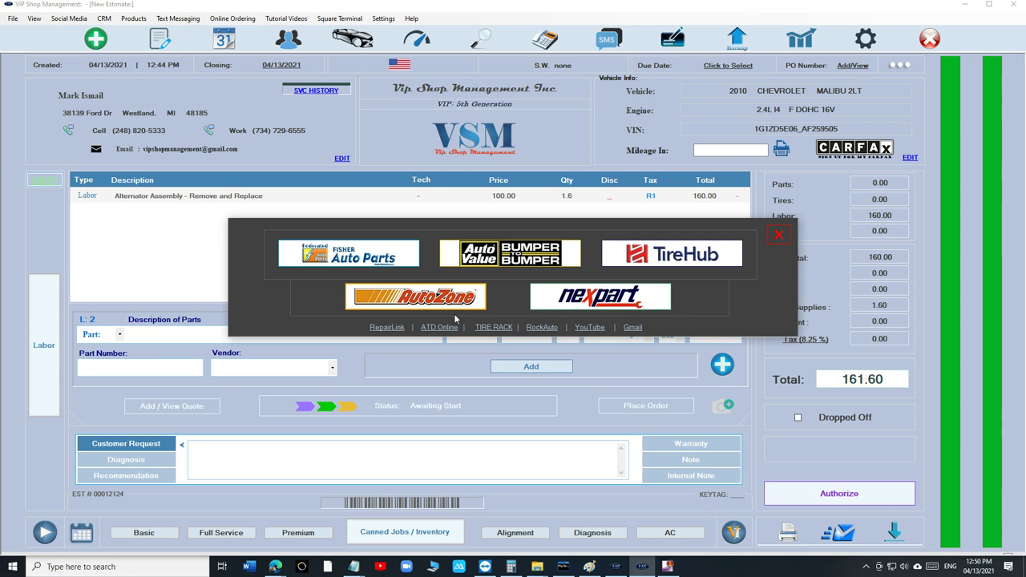
left_click(665, 298)
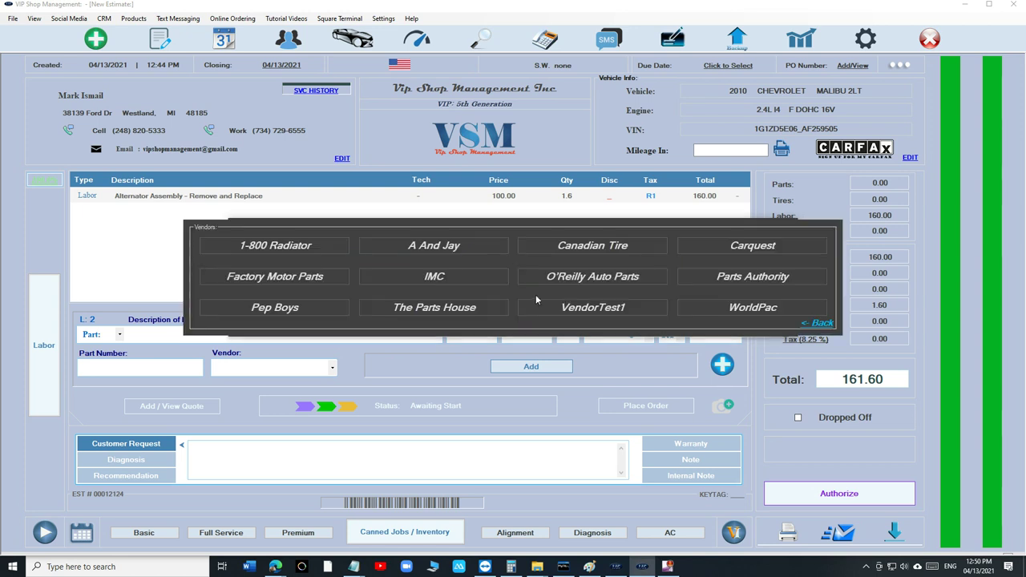
left_click(436, 254)
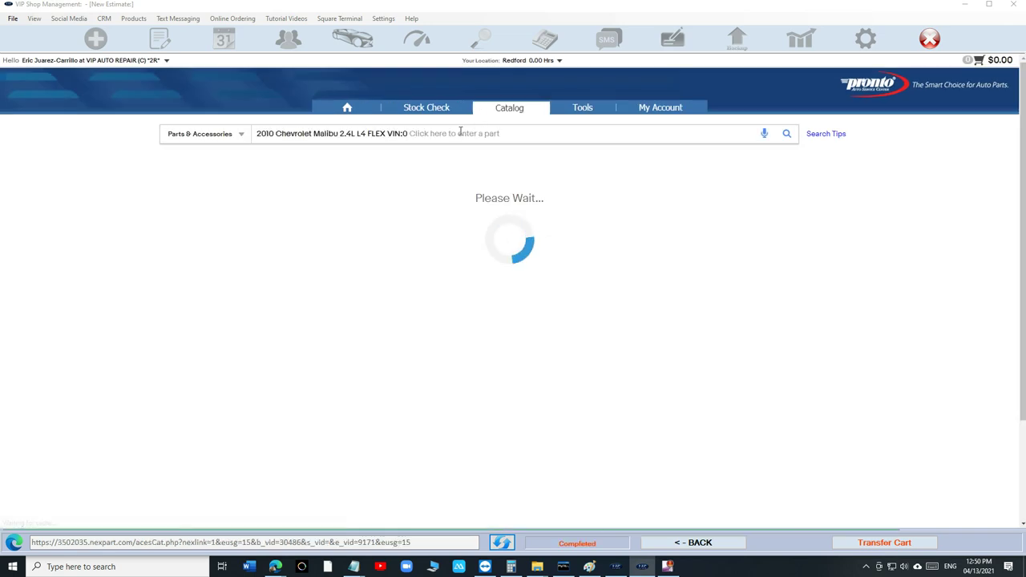
type("alt")
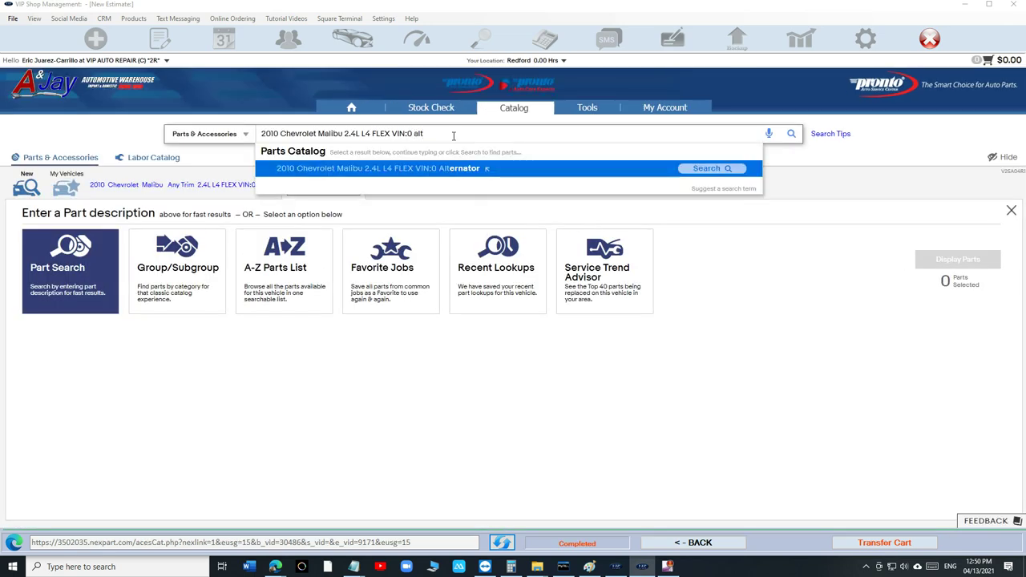
key("Return")
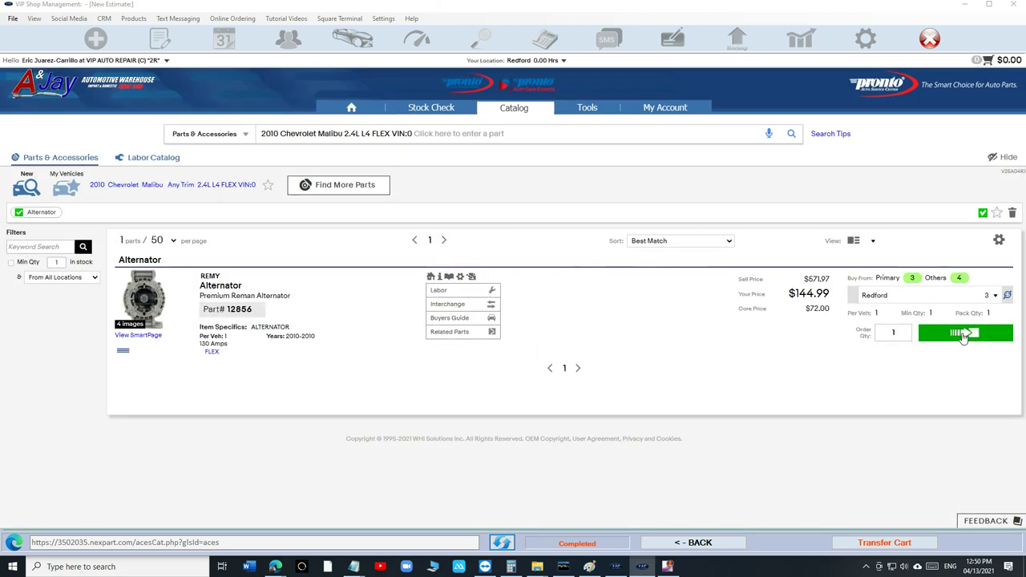
left_click(884, 542)
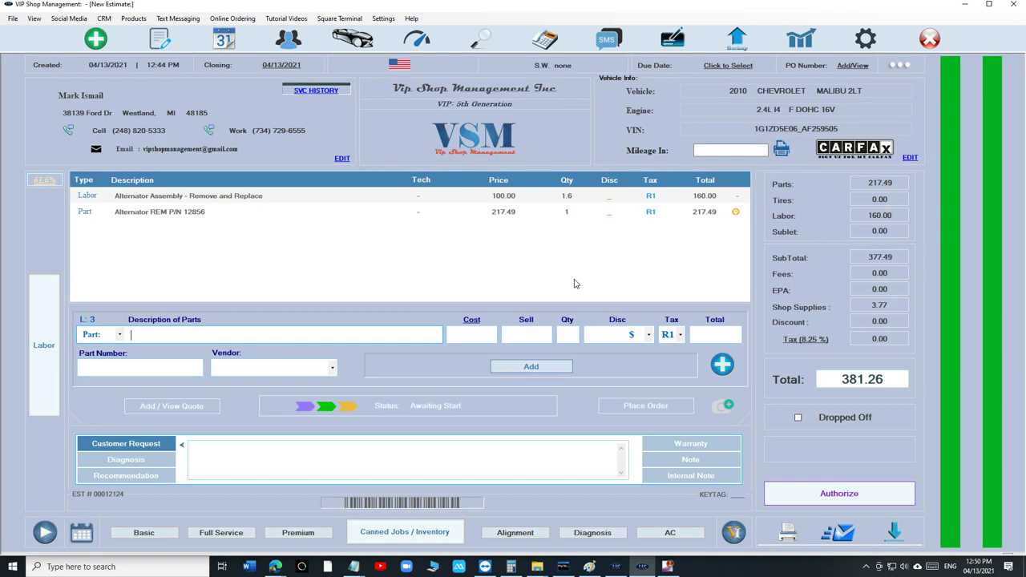
Move the alternator part line above the labor line.
left_click(394, 211)
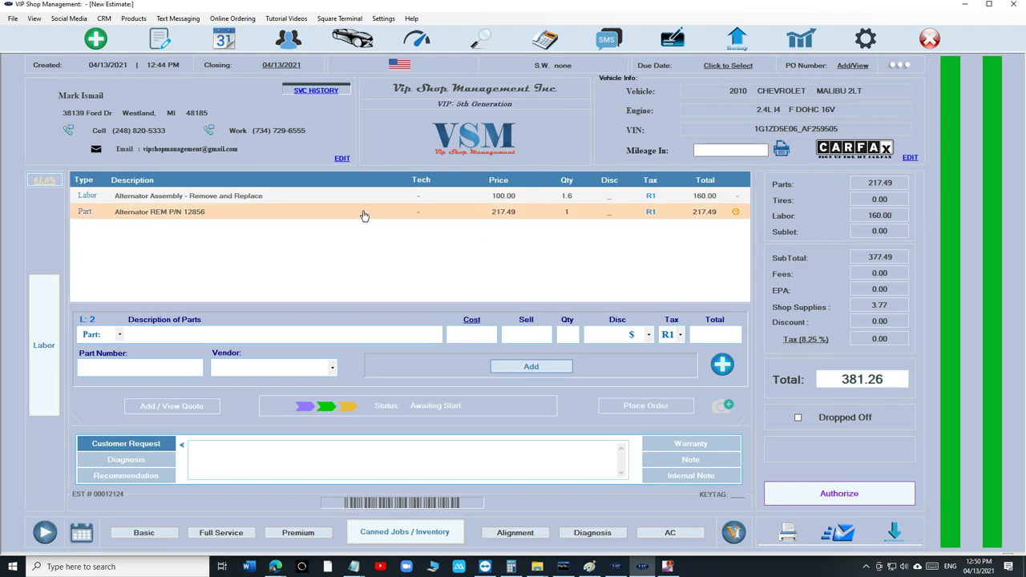
left_click_drag(363, 215, 394, 199)
left_click(577, 217)
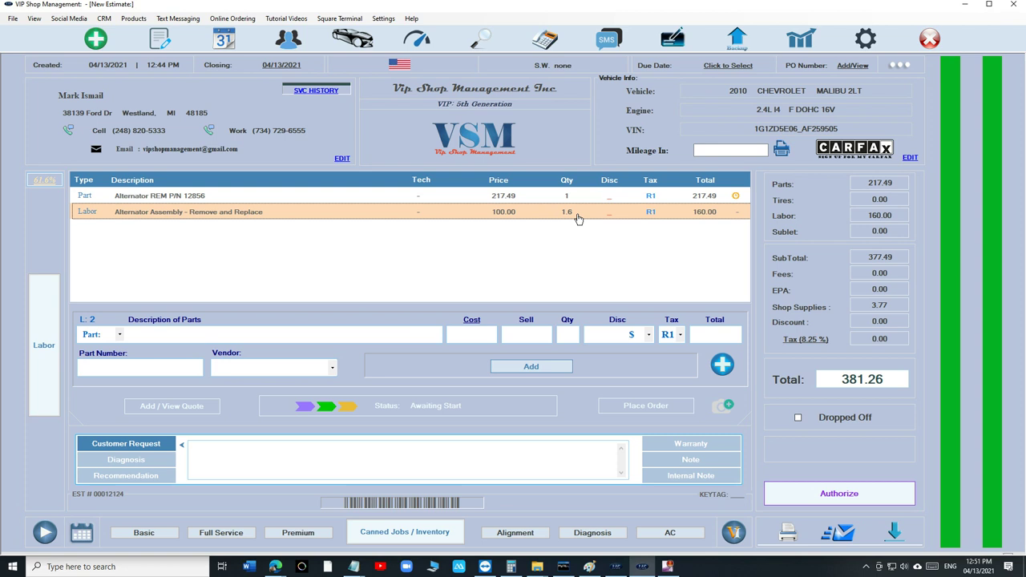
double_click(503, 199)
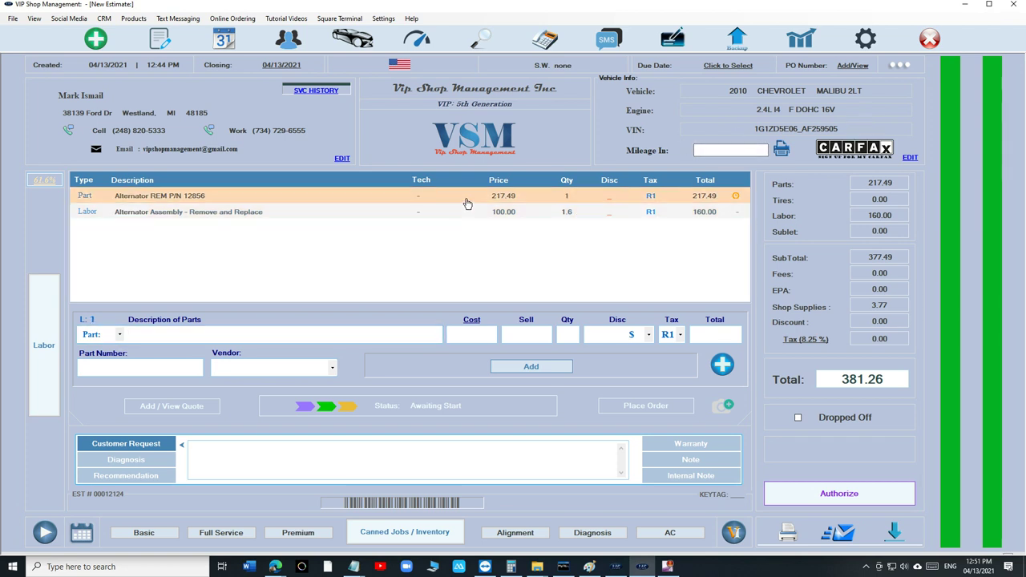
left_click(121, 368)
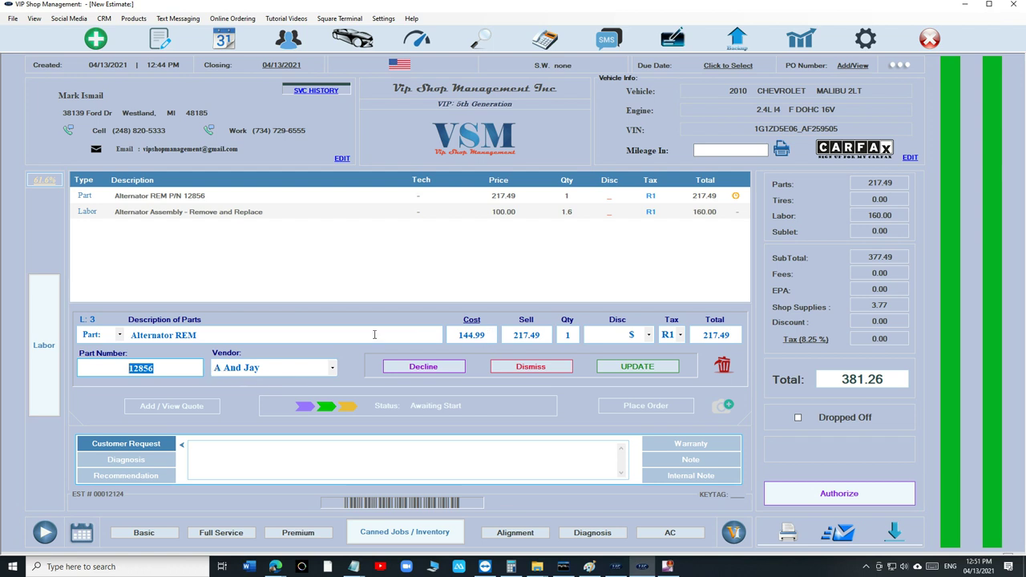
left_click(531, 367)
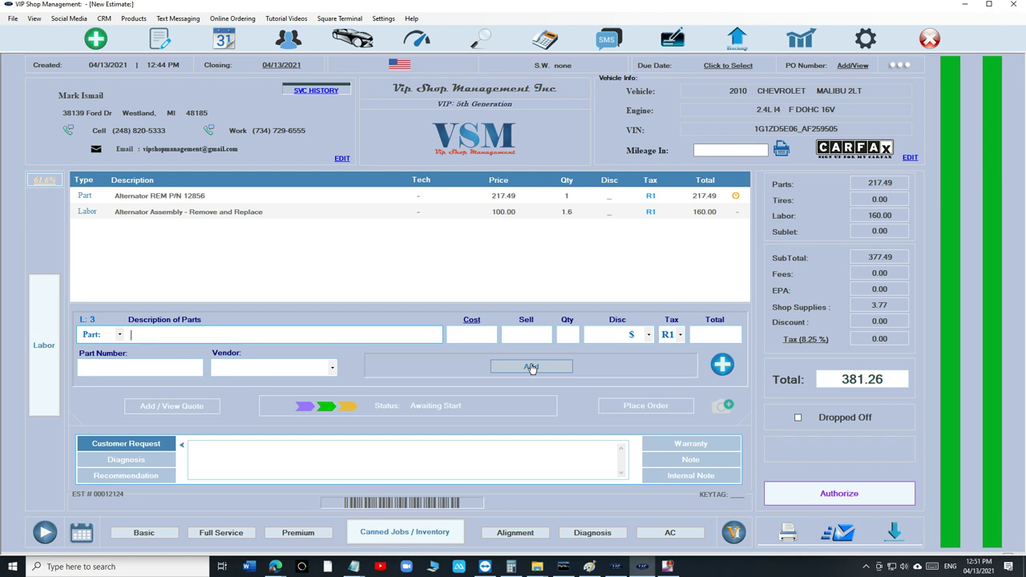
Check the A And Jay cart holding the alternator, then bring up the Nexpart vendor list.
left_click(644, 405)
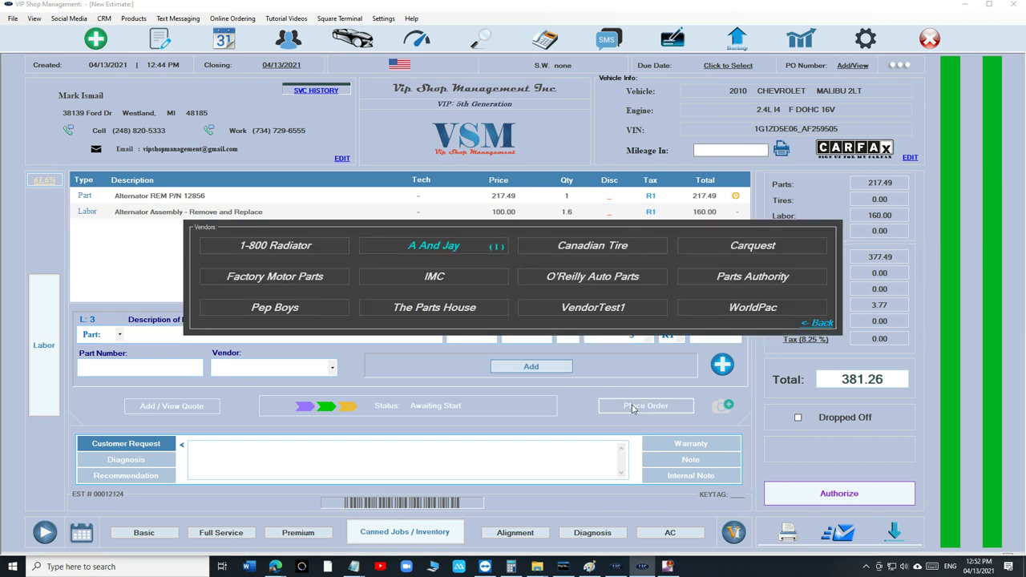
left_click(417, 246)
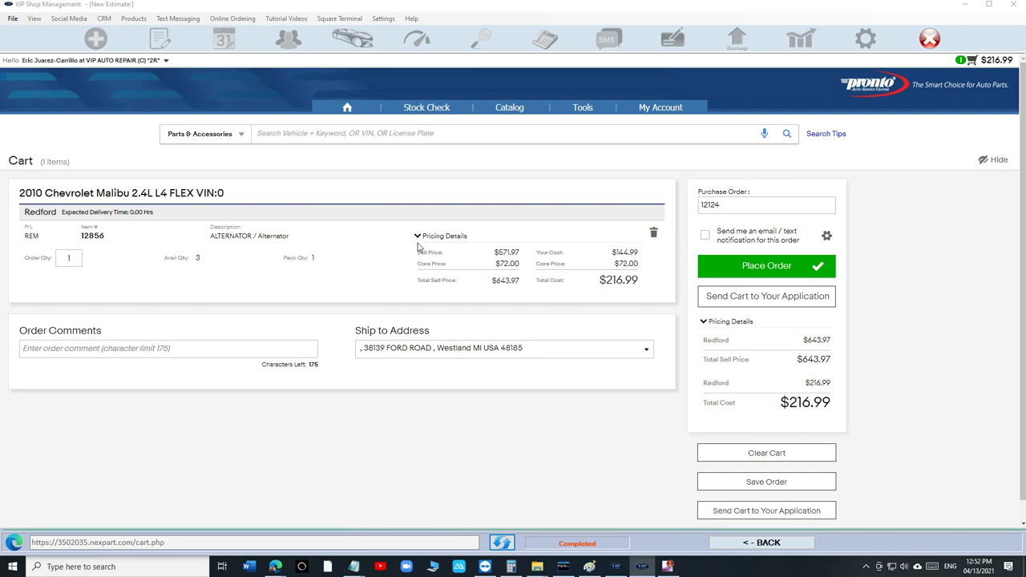
left_click(741, 543)
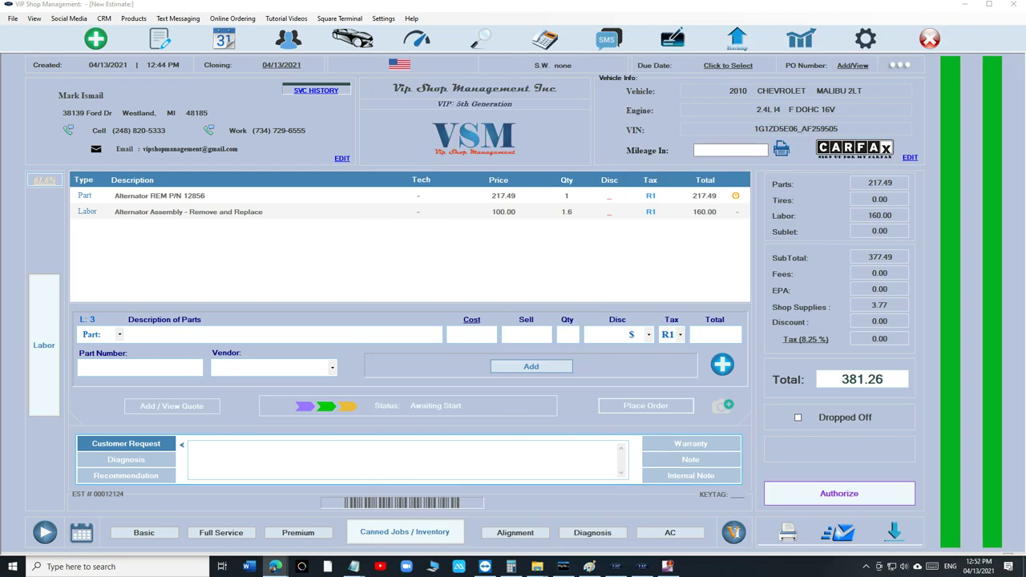
left_click(720, 365)
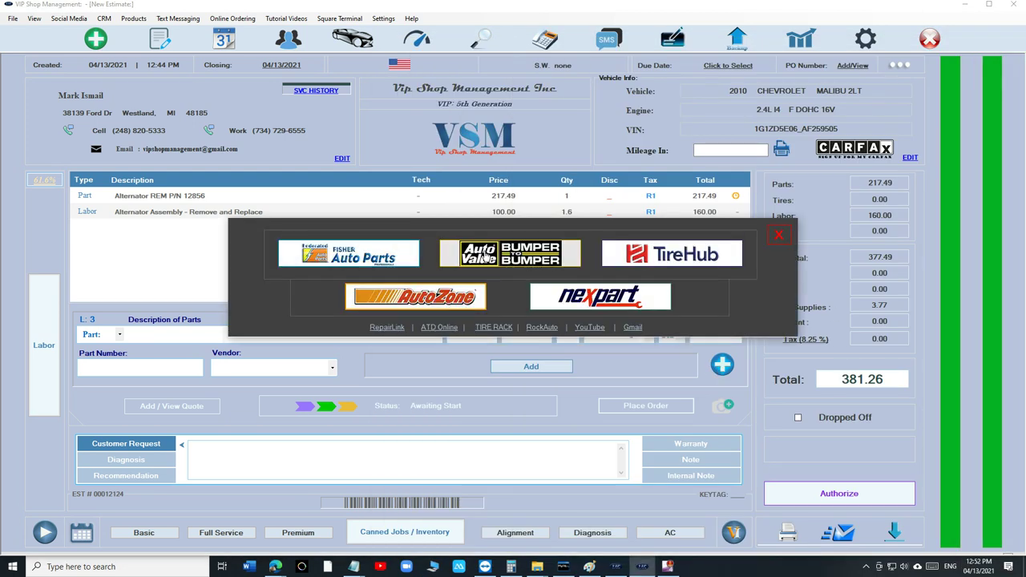
left_click(575, 297)
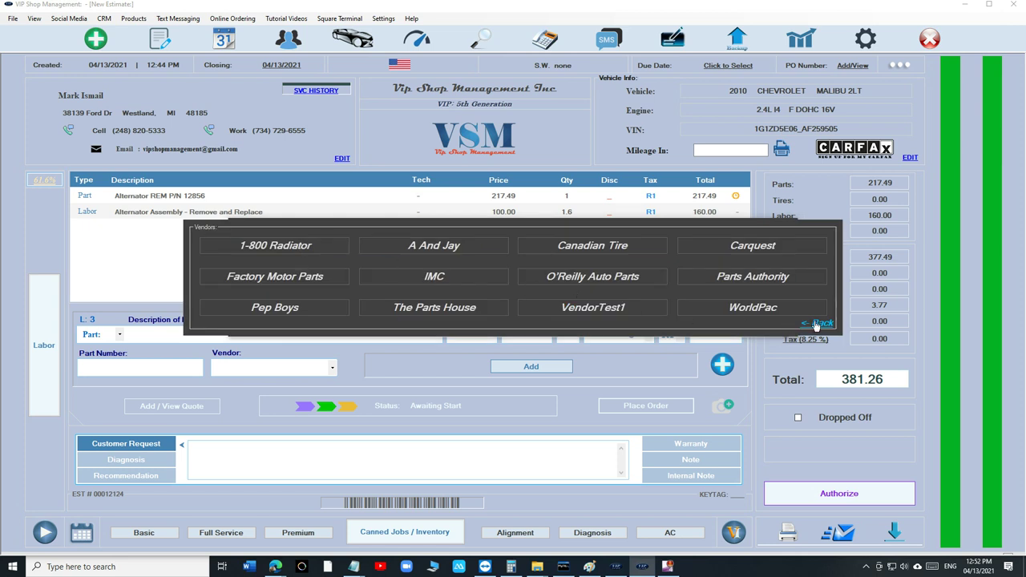
Browse the Nexpart Buyer Hub seller list in Find a Seller.
left_click(816, 323)
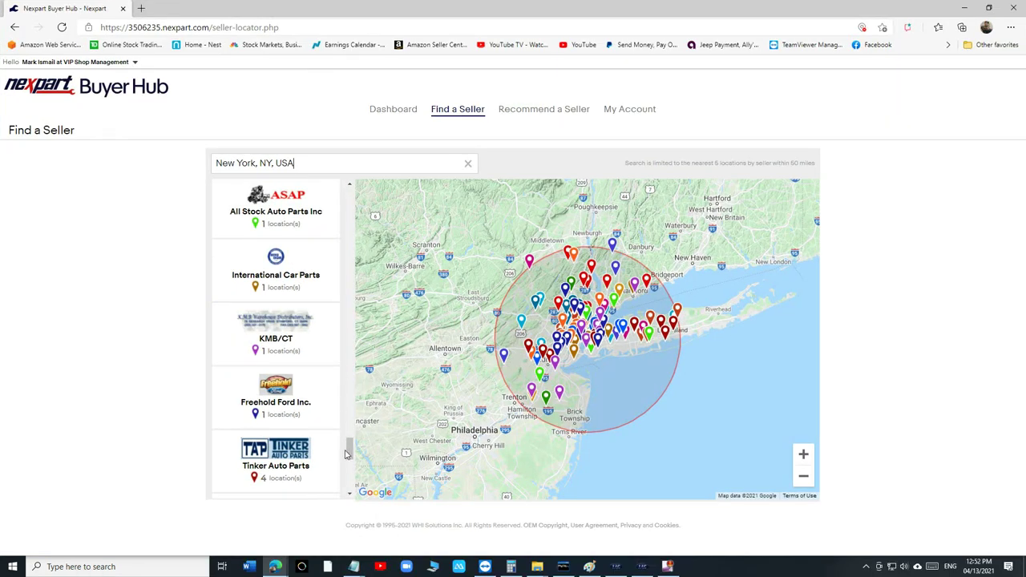
left_click_drag(349, 448, 391, 166)
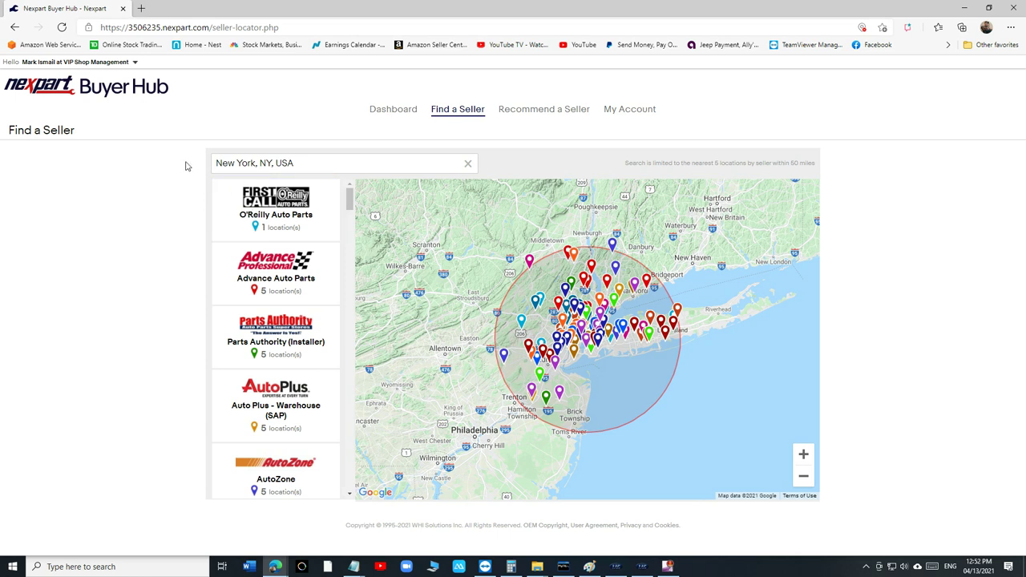
scroll(282, 270, "down", 1)
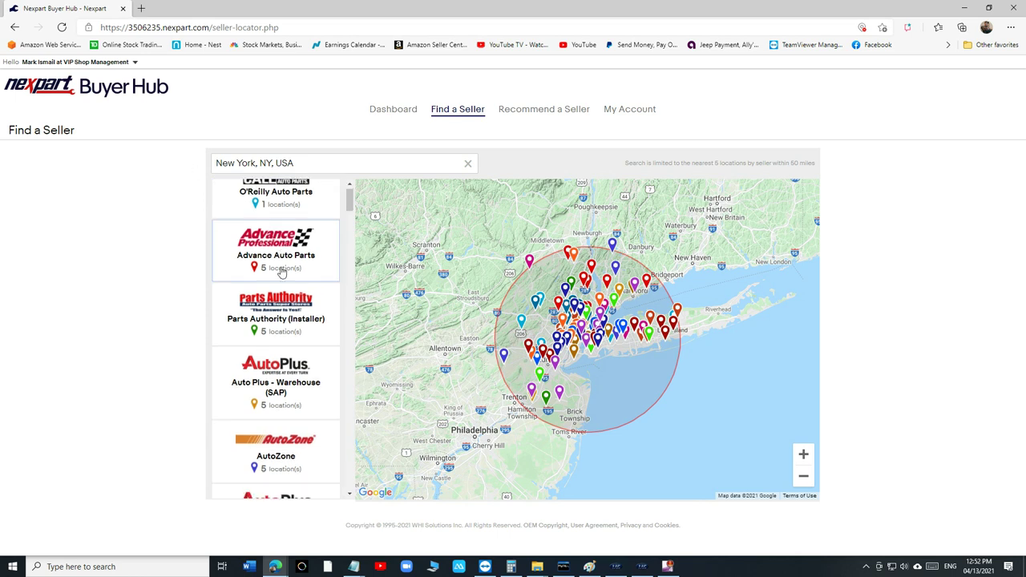
scroll(279, 296, "down", 1)
scroll(279, 296, "down", 1)
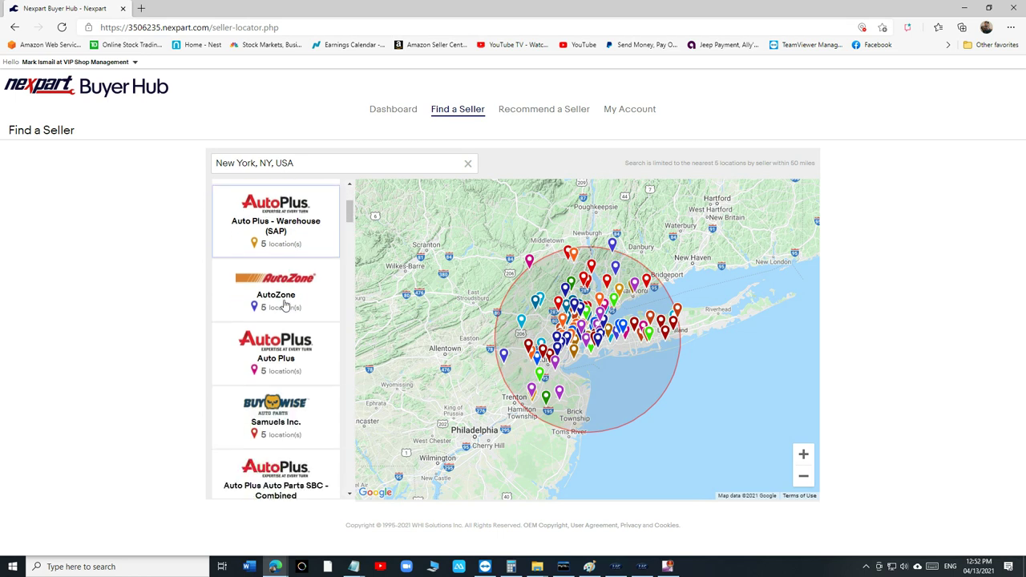
scroll(292, 292, "down", 1)
scroll(297, 288, "down", 1)
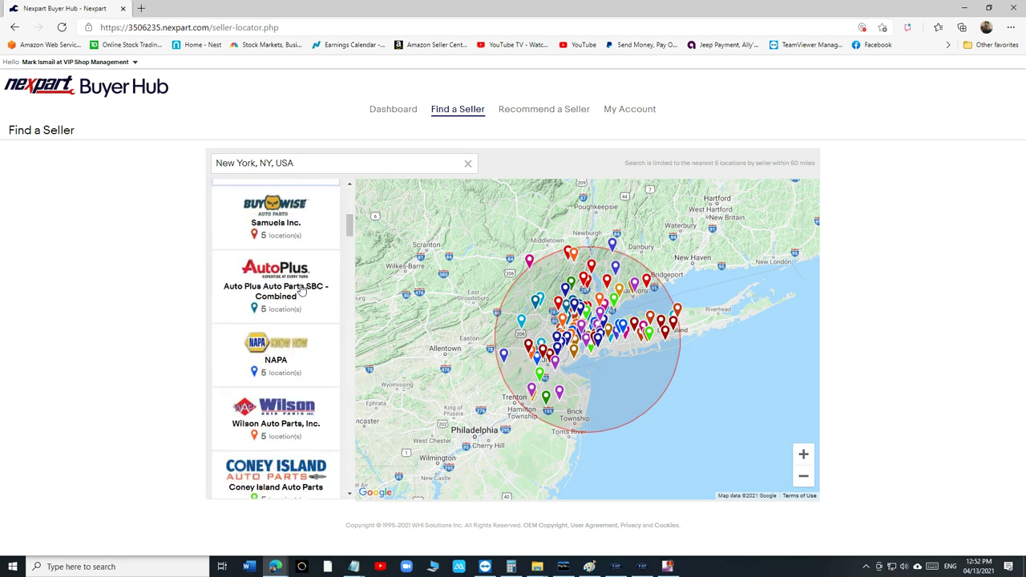
scroll(288, 289, "up", 1)
scroll(284, 290, "up", 1)
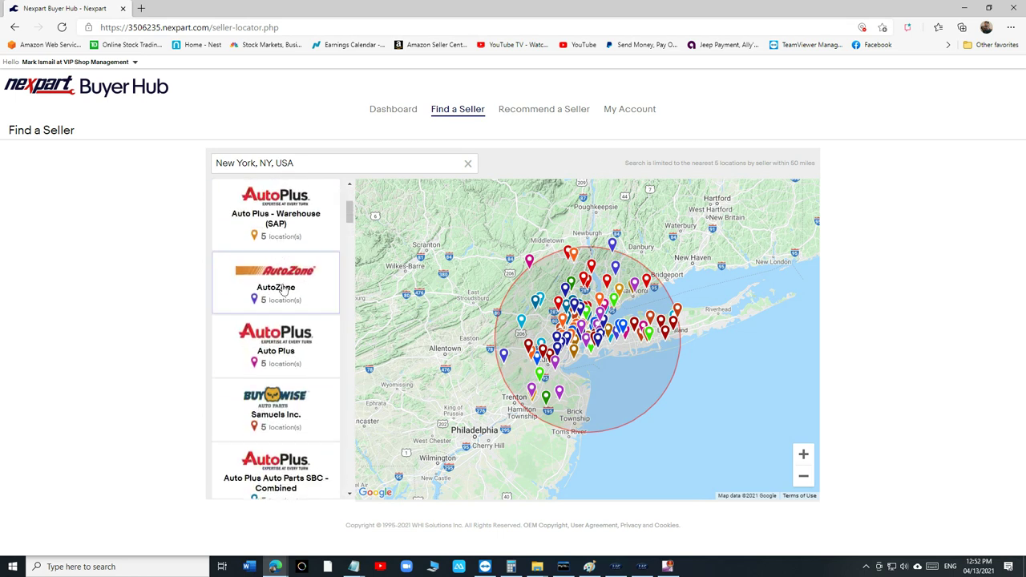
scroll(282, 290, "down", 1)
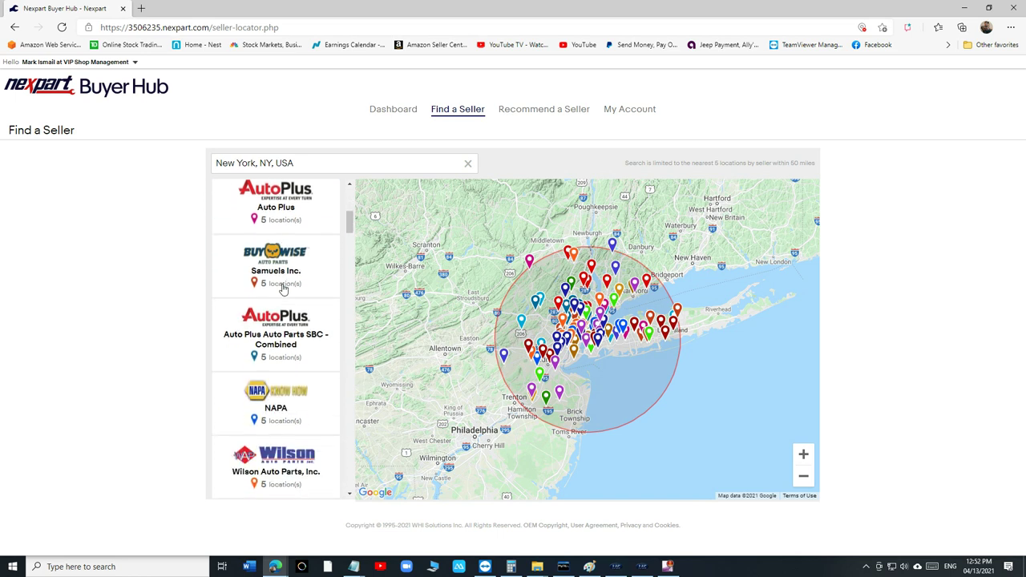
scroll(293, 353, "down", 1)
scroll(295, 365, "down", 1)
scroll(289, 353, "down", 1)
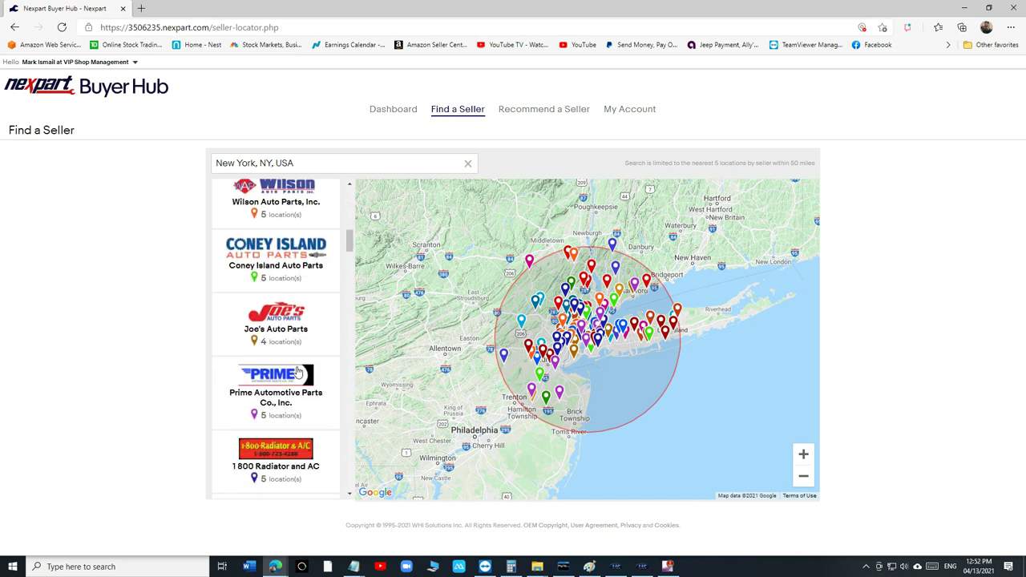
scroll(281, 336, "down", 1)
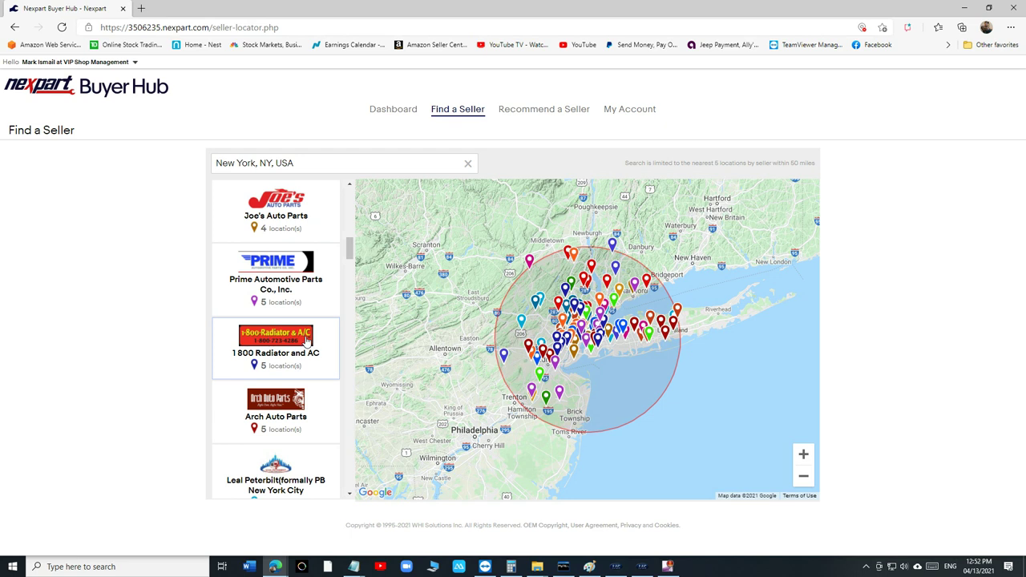
scroll(305, 342, "down", 1)
scroll(305, 341, "down", 1)
scroll(305, 342, "down", 1)
scroll(303, 343, "down", 1)
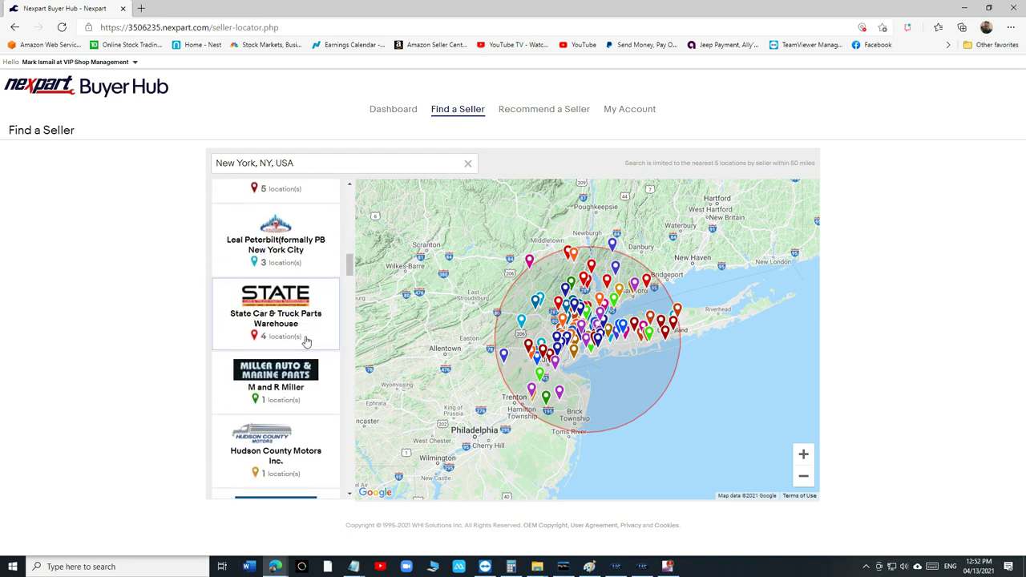
scroll(296, 425, "down", 2)
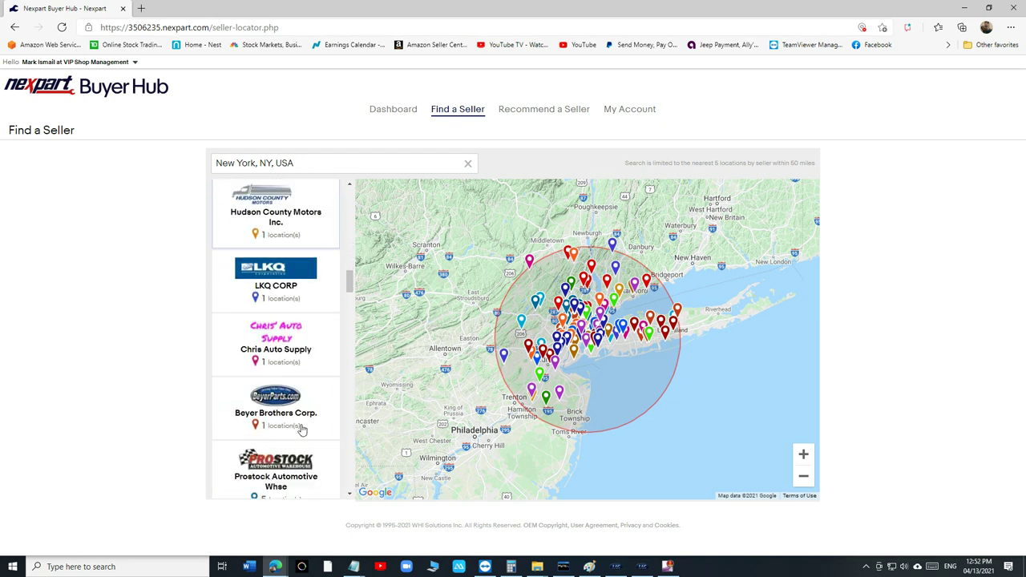
scroll(297, 424, "down", 1)
scroll(299, 425, "down", 1)
scroll(299, 424, "down", 2)
scroll(304, 345, "down", 1)
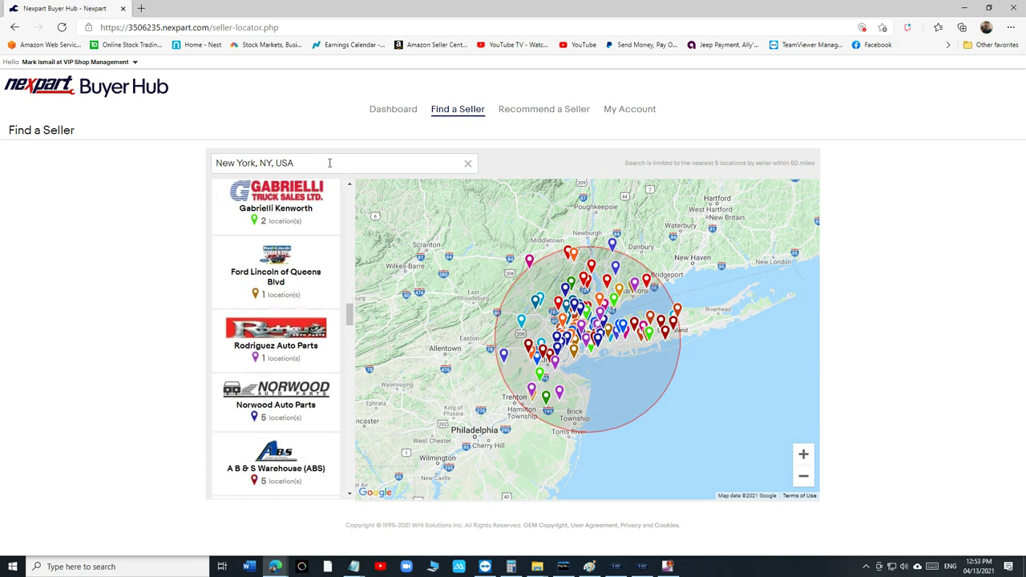
Replace the New York, NY seller search location with ZIP code 48185.
left_click_drag(329, 162, 50, 178)
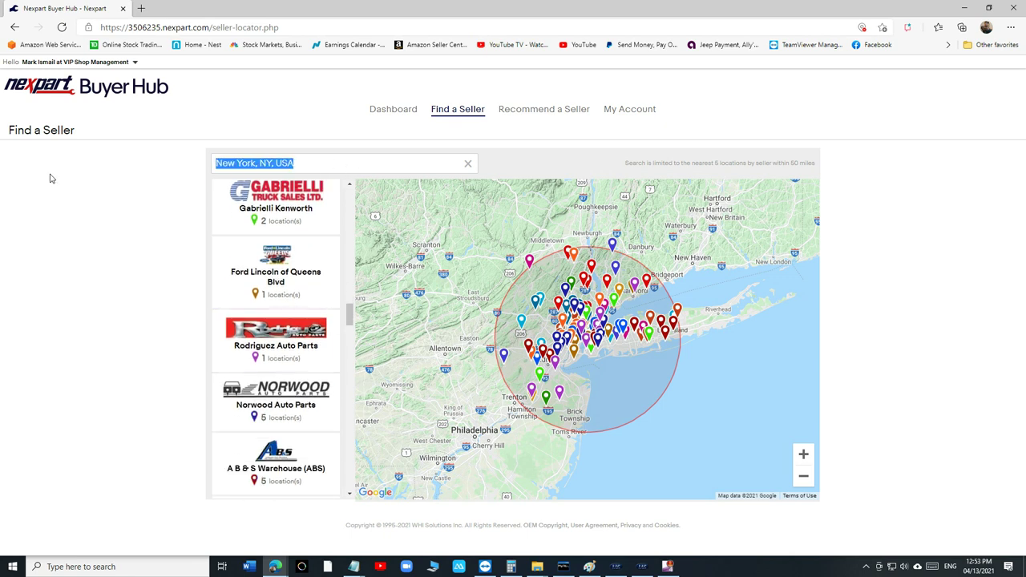
type("48")
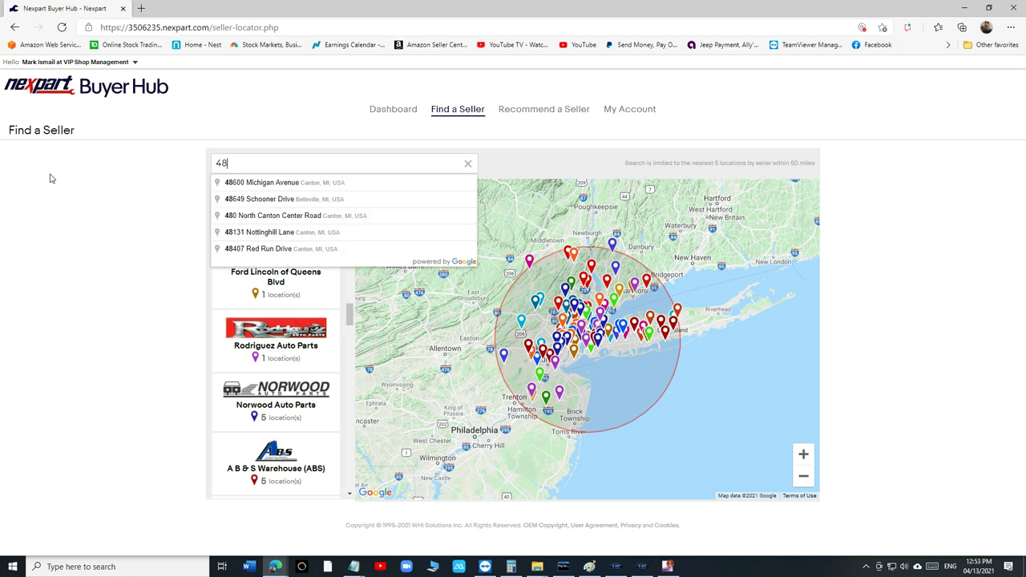
type("18")
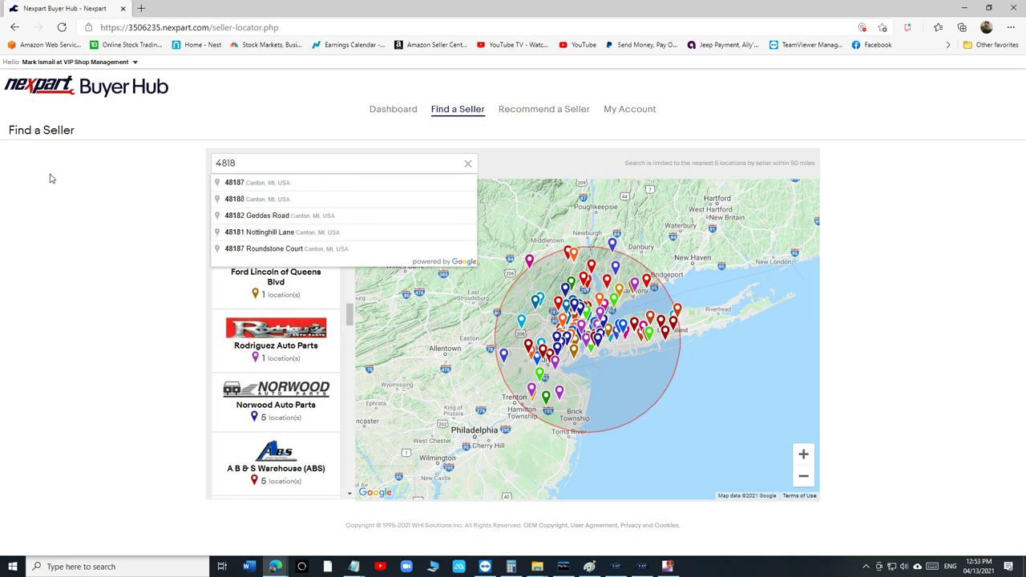
type("5")
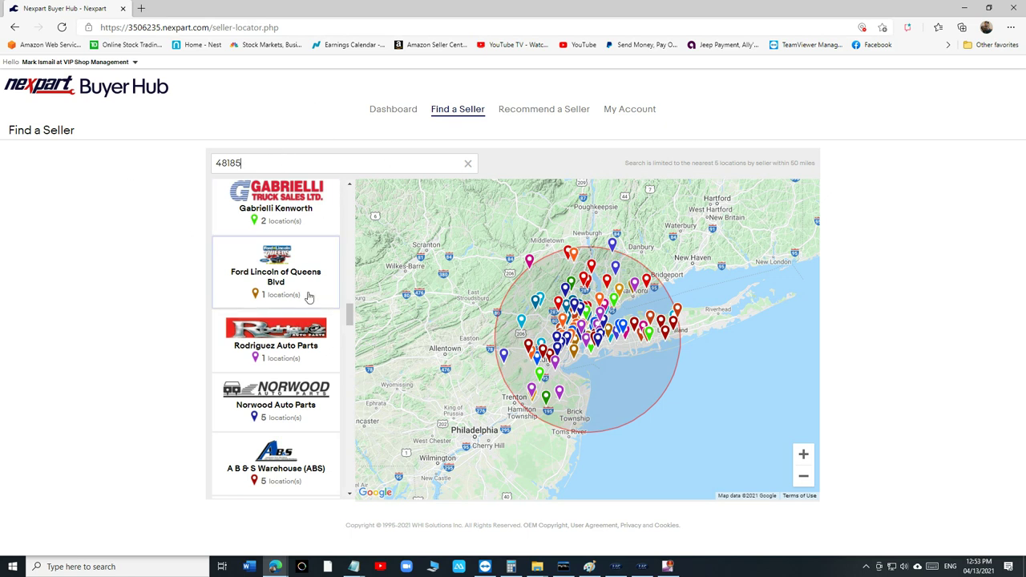
mouse_move(349, 320)
left_mouse_down()
mouse_move(346, 483)
mouse_move(348, 194)
left_mouse_up()
Show the Nexpart Vendors list over the $381.26 alternator estimate.
left_click_drag(543, 8, 872, 104)
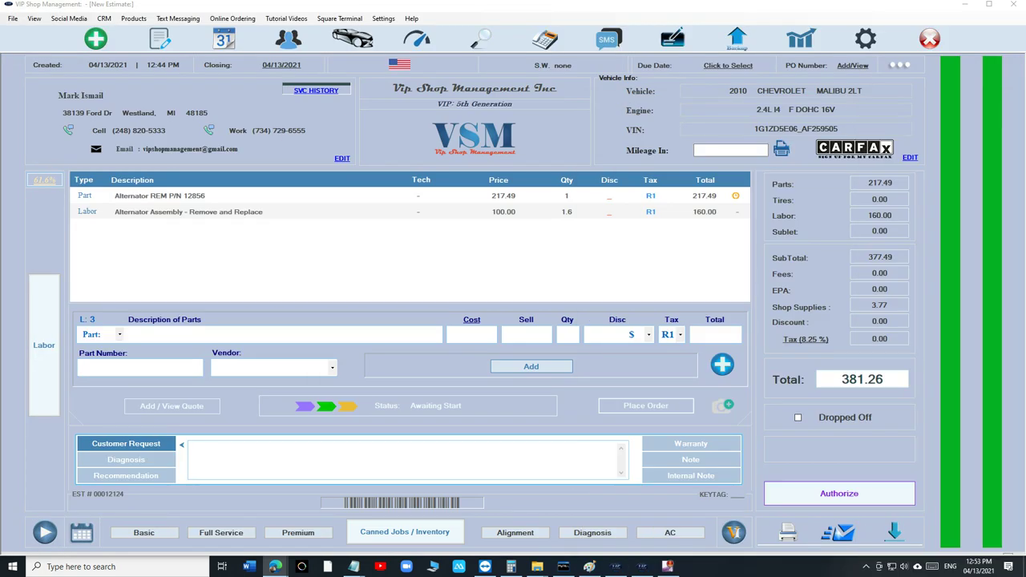
left_click(632, 297)
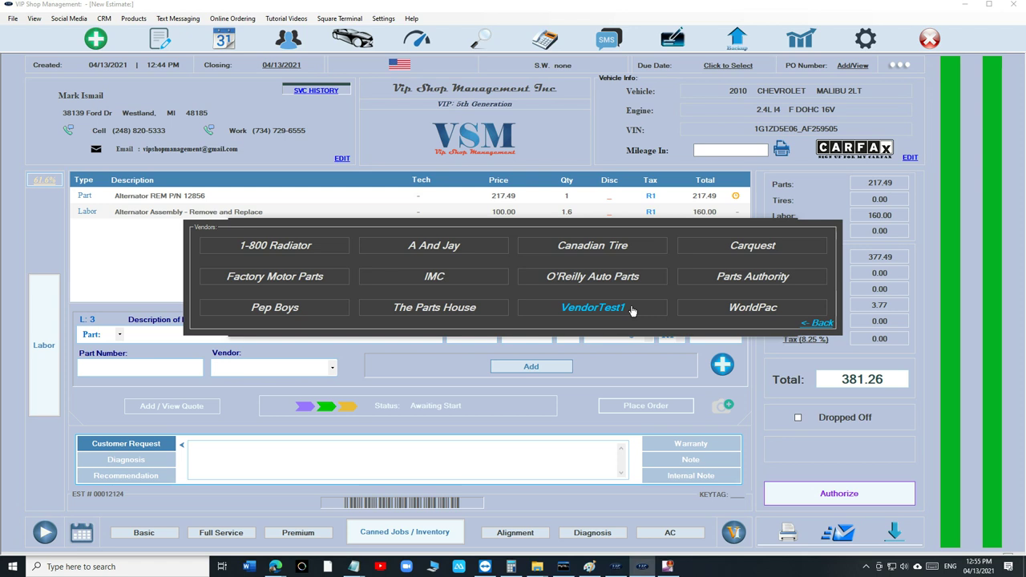
Delete the alternator labor and part lines from the estimate.
left_click(825, 323)
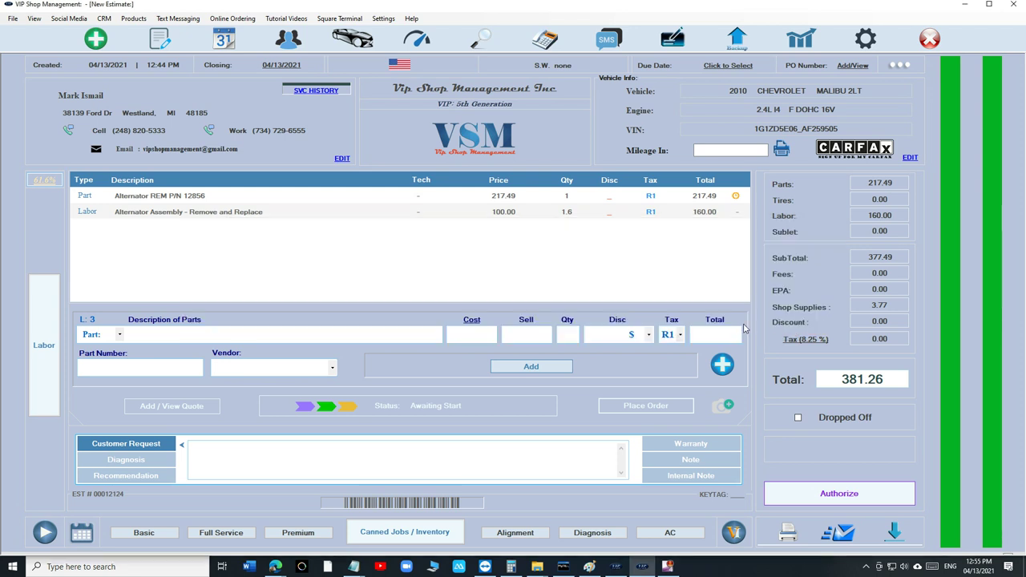
left_click(493, 212)
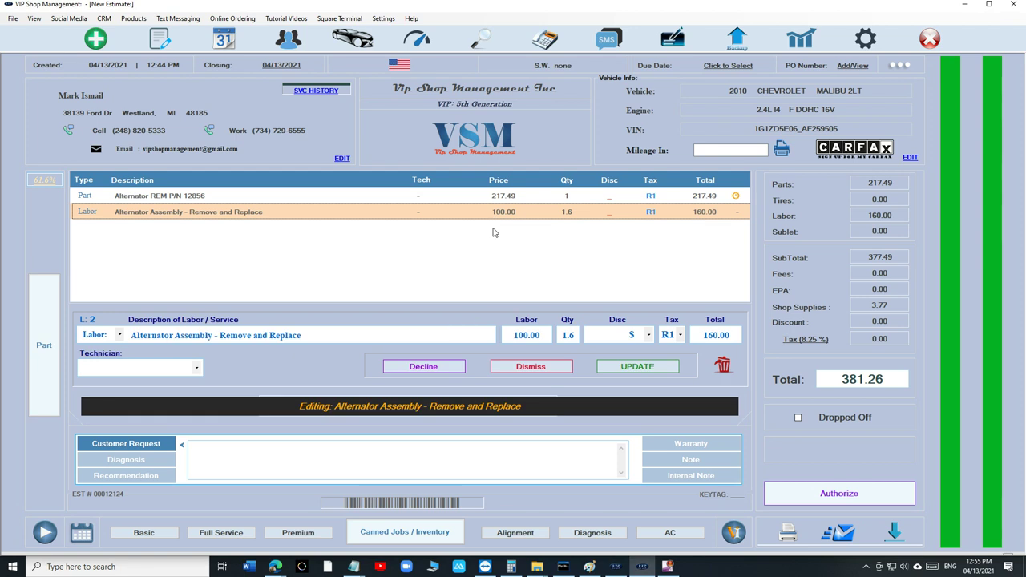
left_click(722, 365)
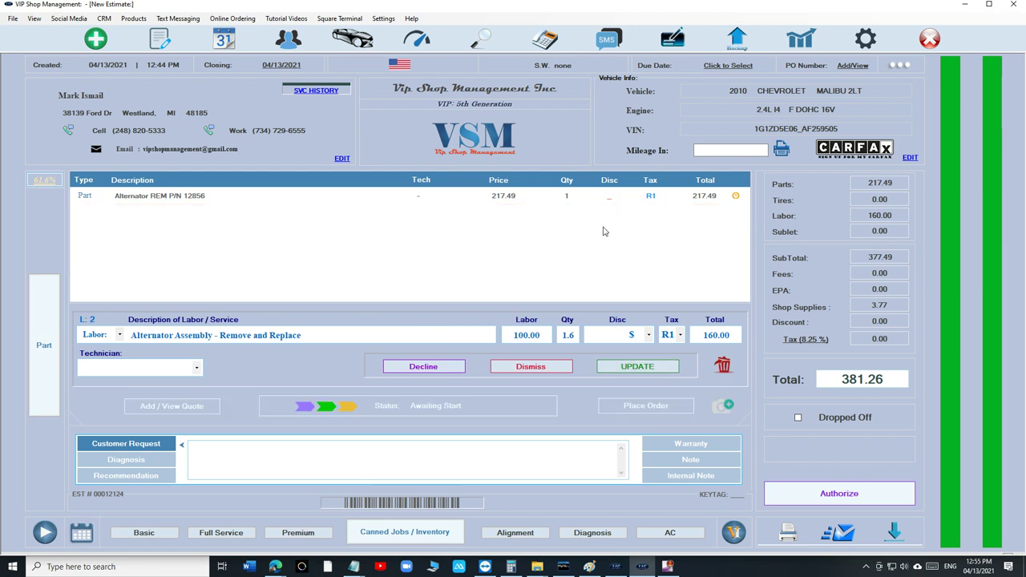
left_click(722, 364)
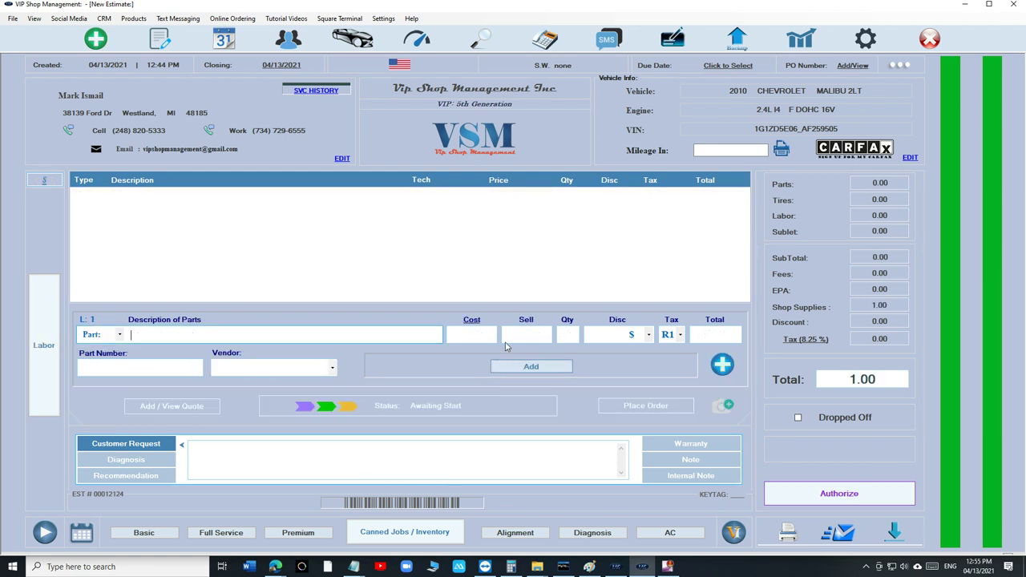
Open the A And Jay Nexpart catalog with the 2010 Malibu loaded.
left_click(735, 366)
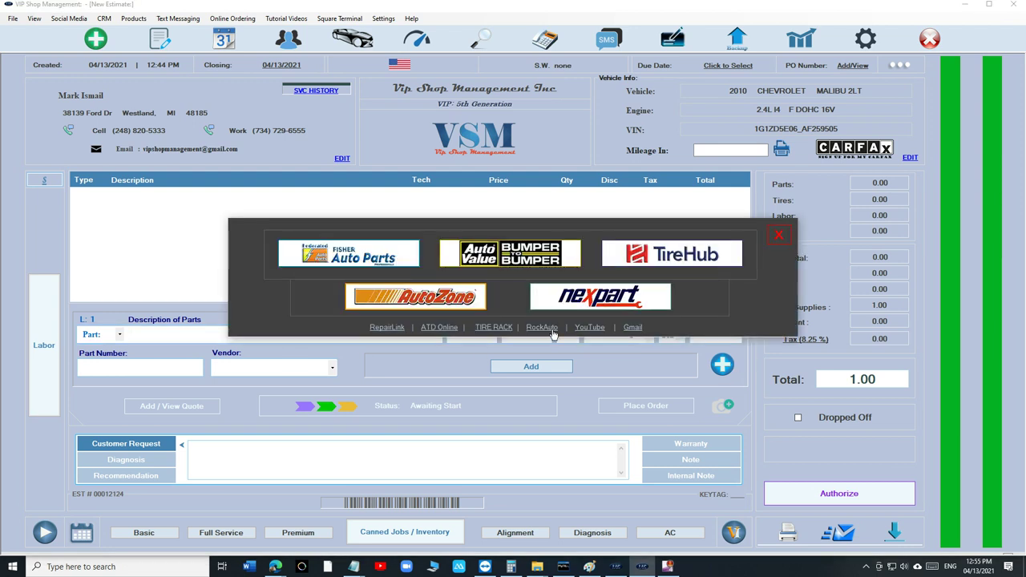
left_click(590, 292)
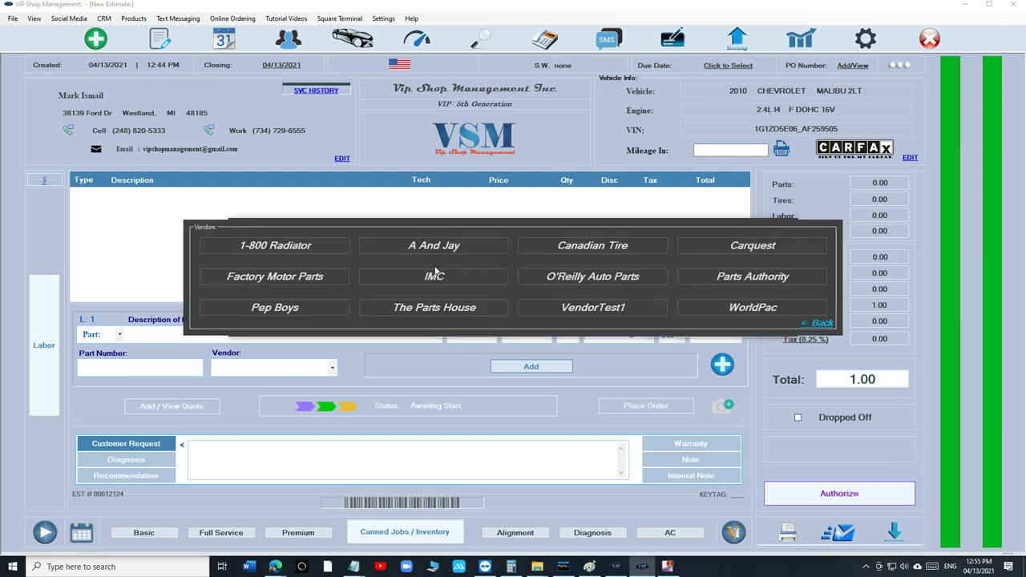
left_click(439, 251)
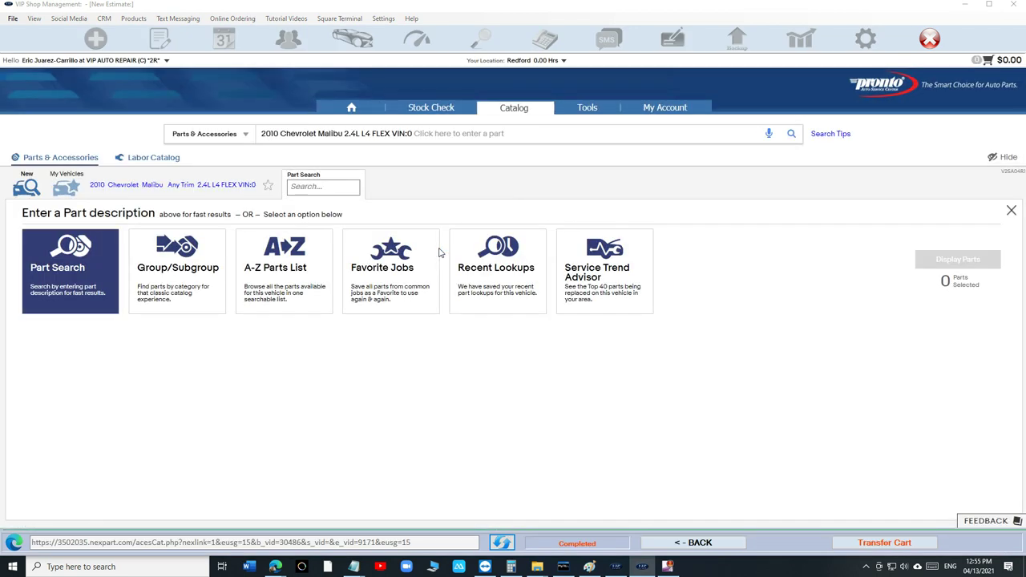
Add Remy starter 26657 ($109.19) and 0.8-hour replacement labor, totaling $191.08.
left_click(440, 133)
type("st")
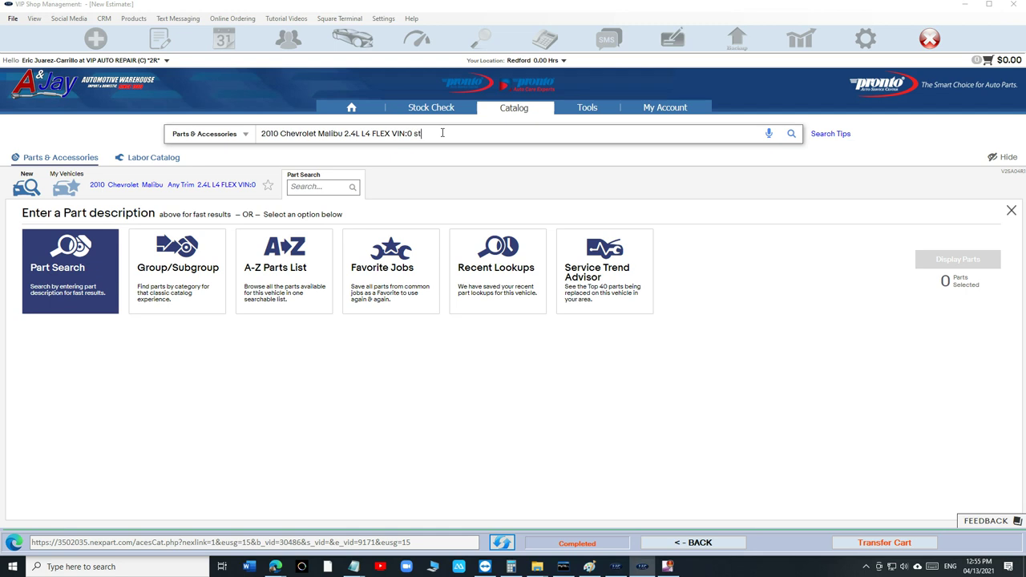
type("arter")
left_click(462, 169)
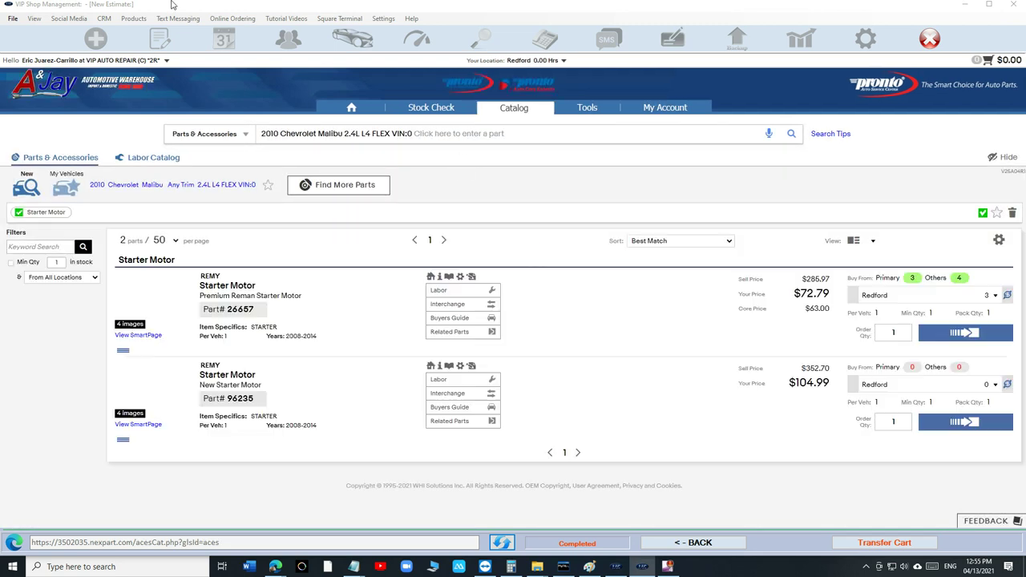
left_click(957, 340)
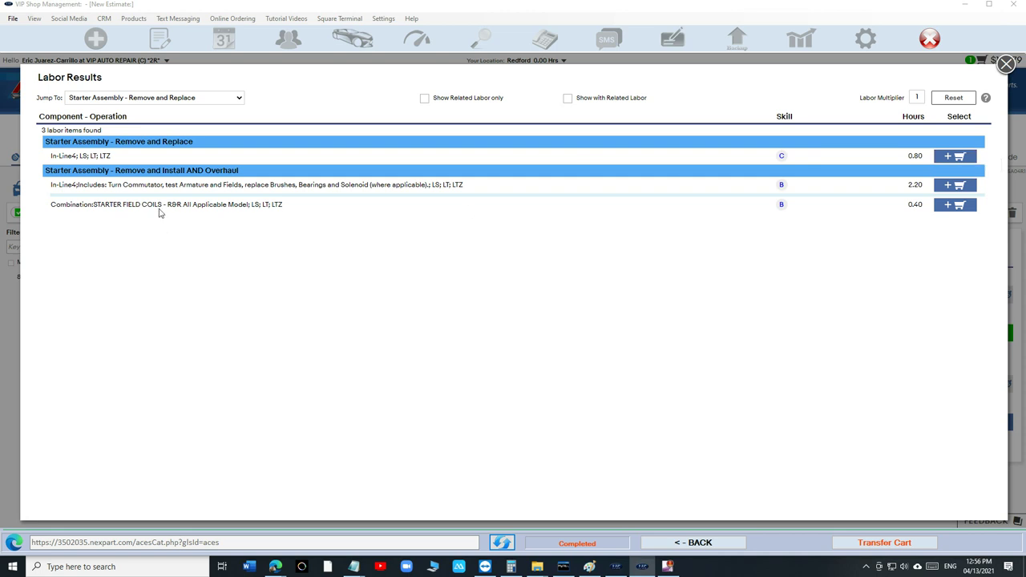
left_click(954, 156)
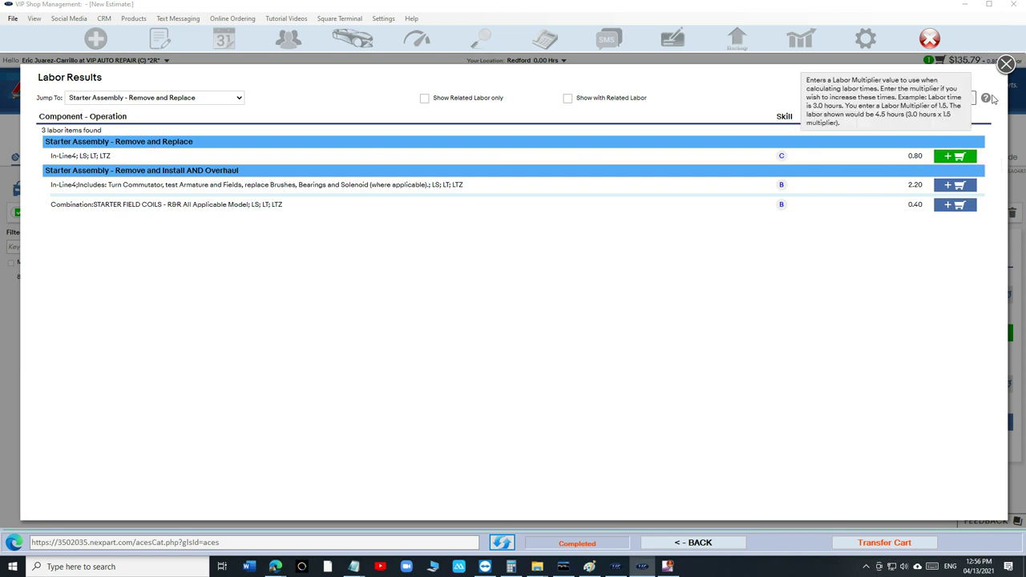
left_click(1005, 63)
left_click(867, 541)
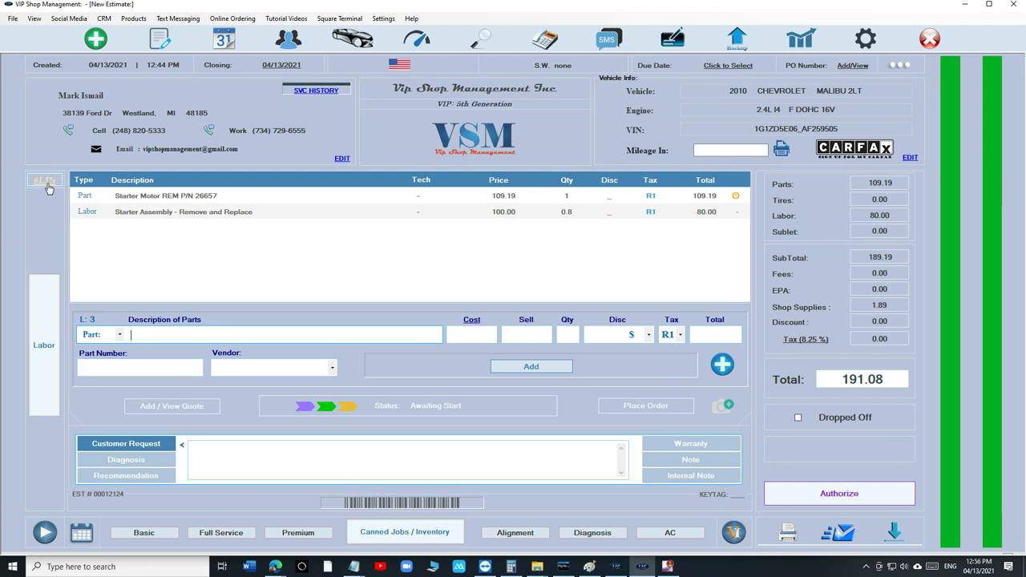
left_click(142, 197)
left_click(490, 335)
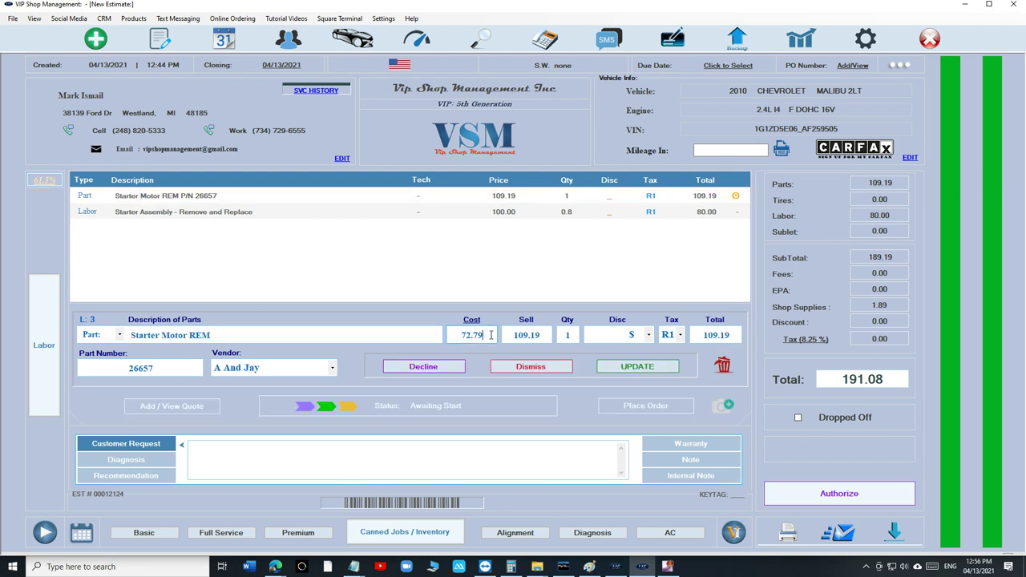
key("Tab")
type("109")
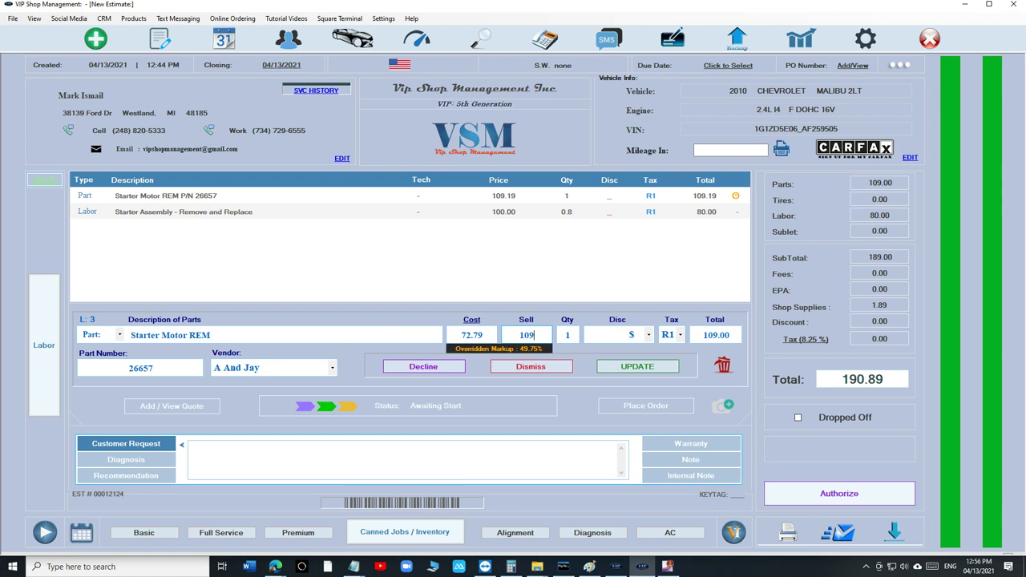
type(".19")
left_click(499, 370)
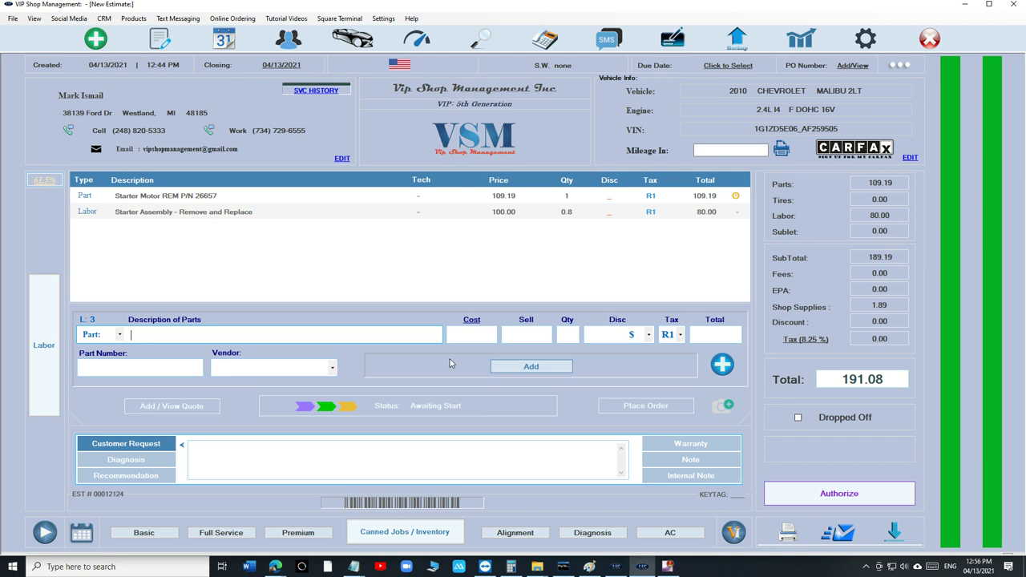
left_click(733, 362)
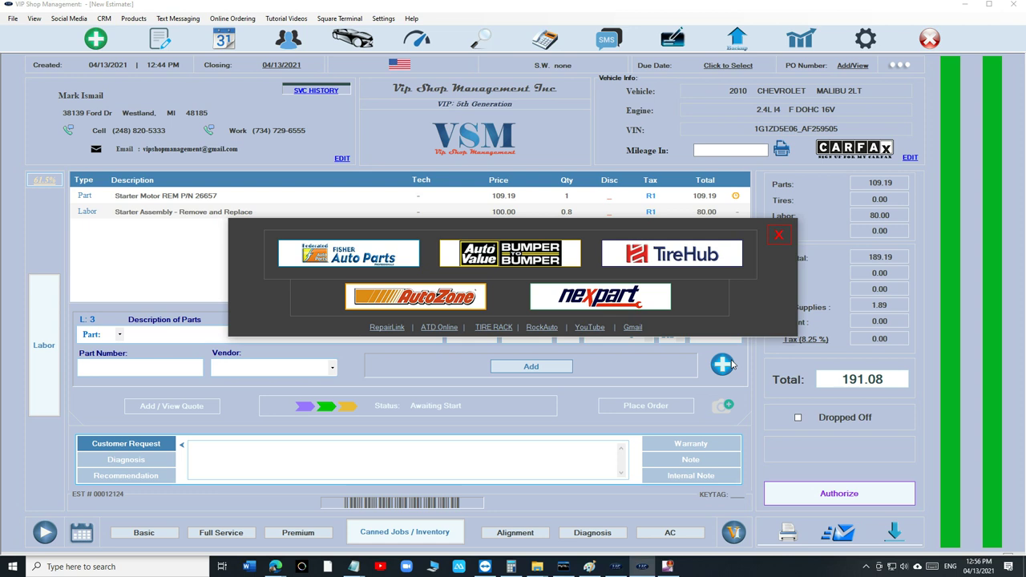
left_click(778, 234)
left_click(646, 405)
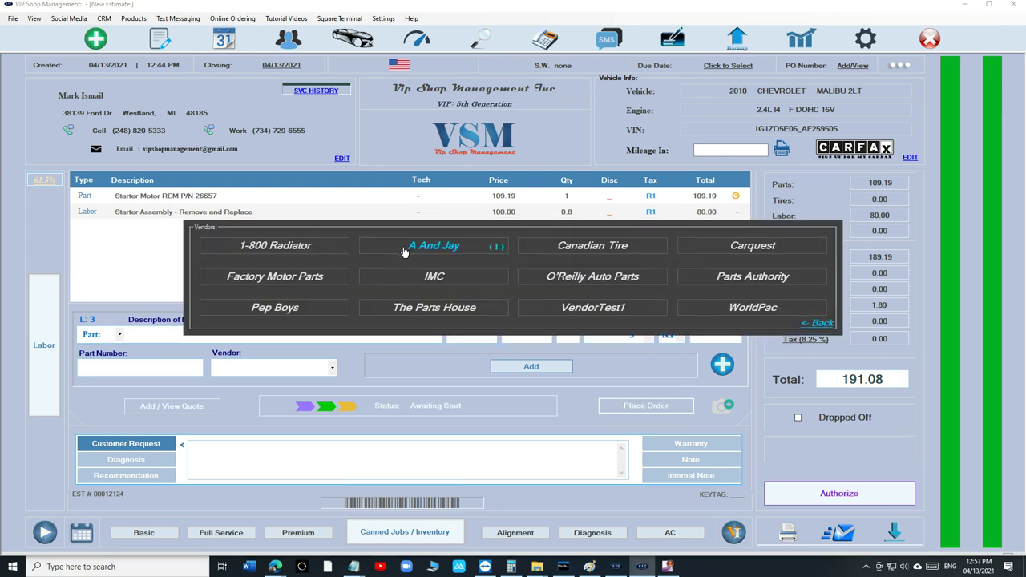
left_click(802, 323)
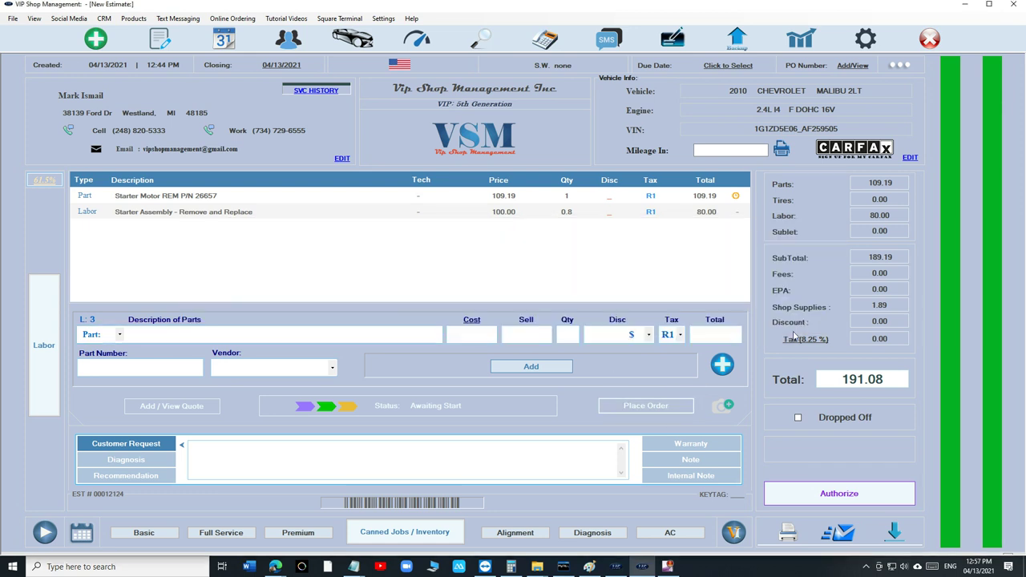